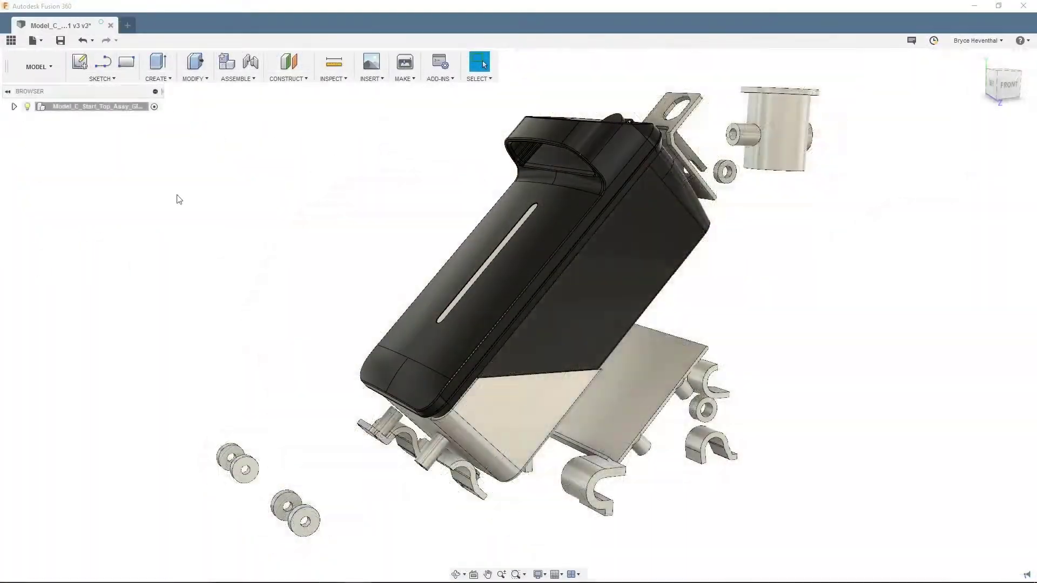
# - Switch to the Generative Design workspace and open the generative model for editing
pyautogui.click(31, 72)
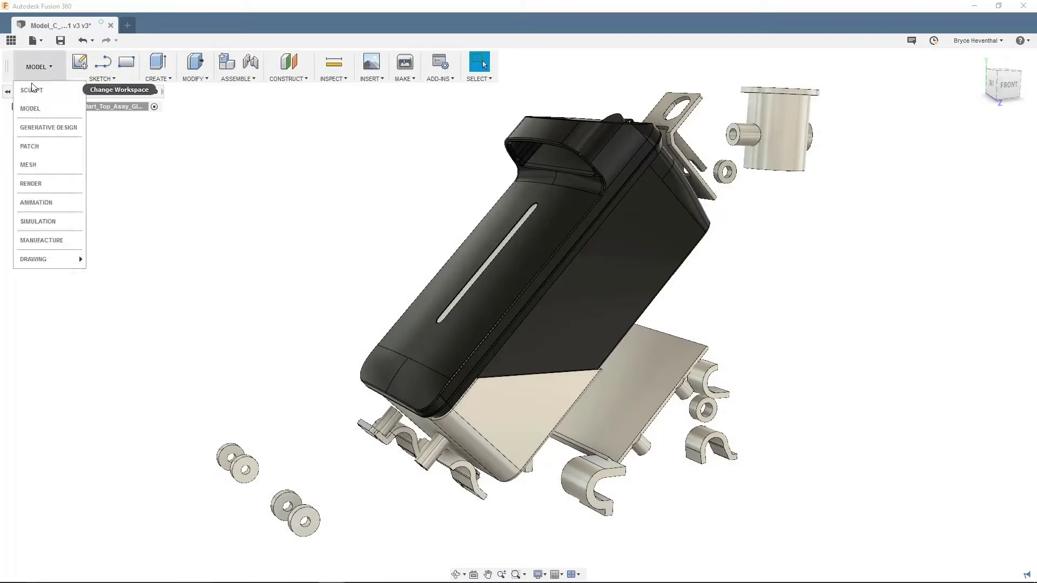
pyautogui.click(33, 128)
pyautogui.click(125, 63)
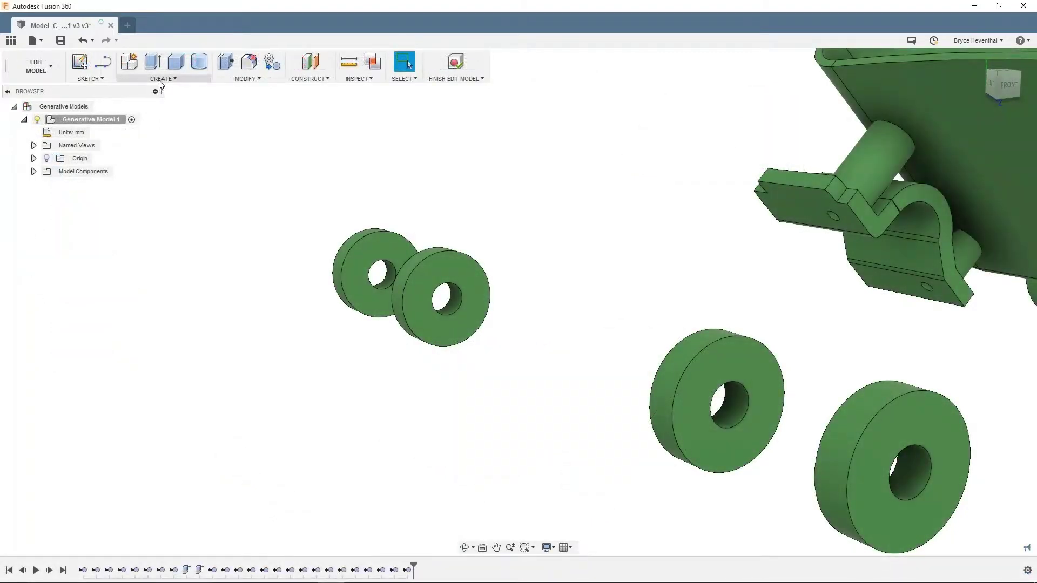
# - Add a connector obstacle shaft through the holes of the four aligned washers, with bolt heads on both sides and adjusted head size
pyautogui.click(161, 79)
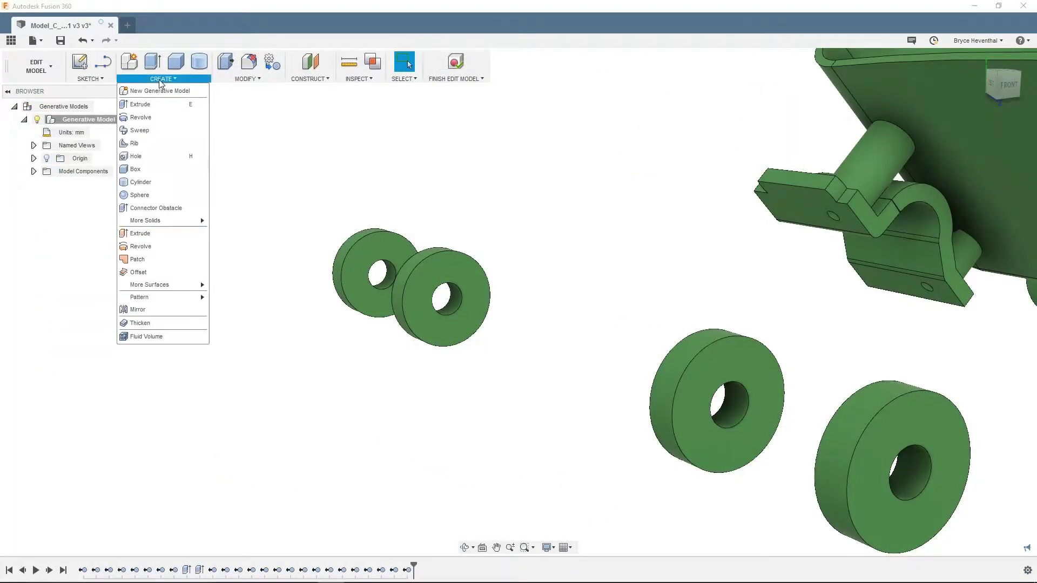
pyautogui.click(155, 209)
pyautogui.click(902, 500)
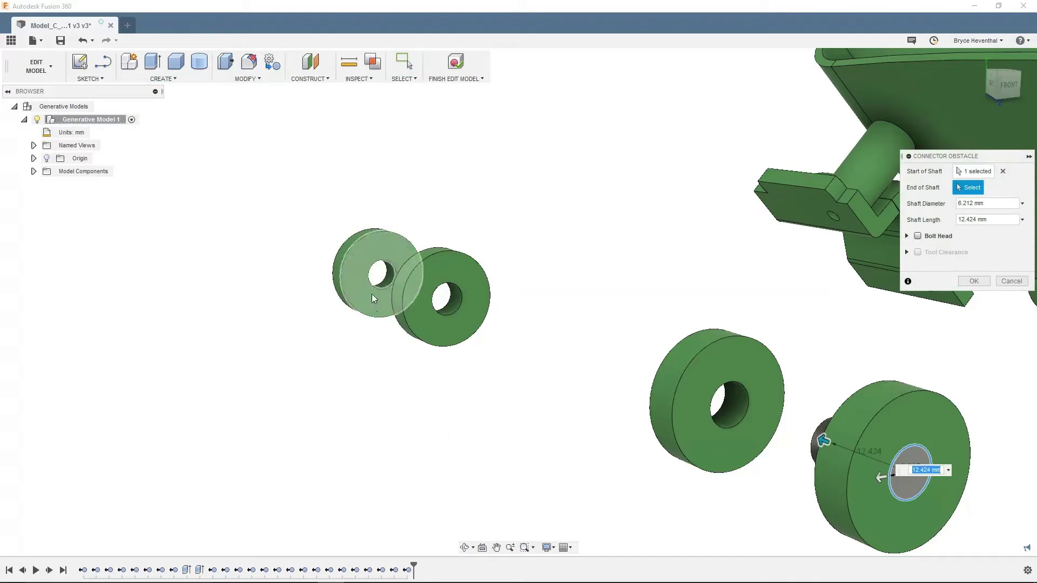
pyautogui.click(380, 286)
pyautogui.click(917, 236)
pyautogui.click(959, 300)
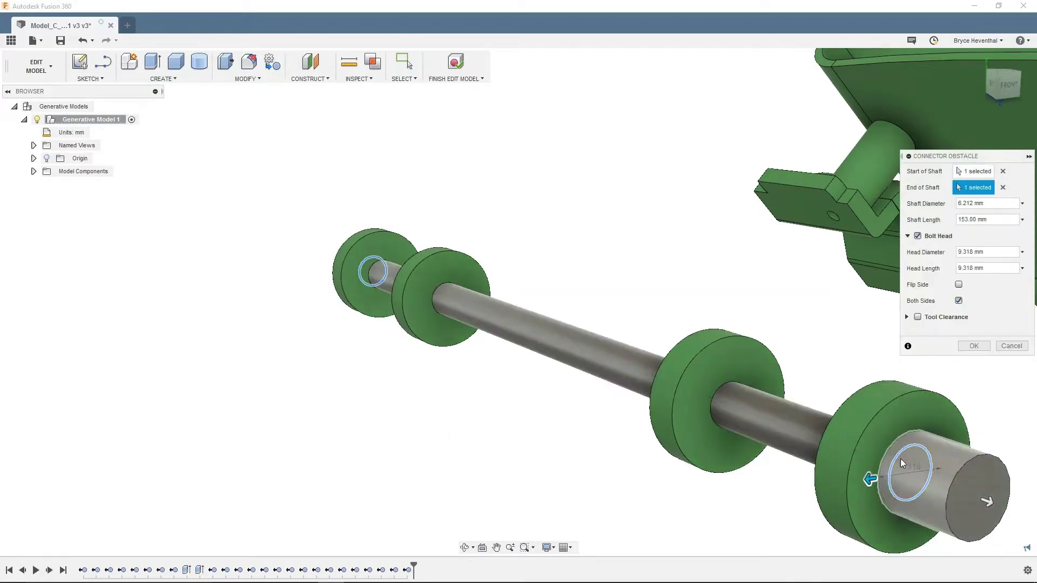
pyautogui.moveTo(870, 478); pyautogui.dragTo(824, 483)
pyautogui.press('Return')
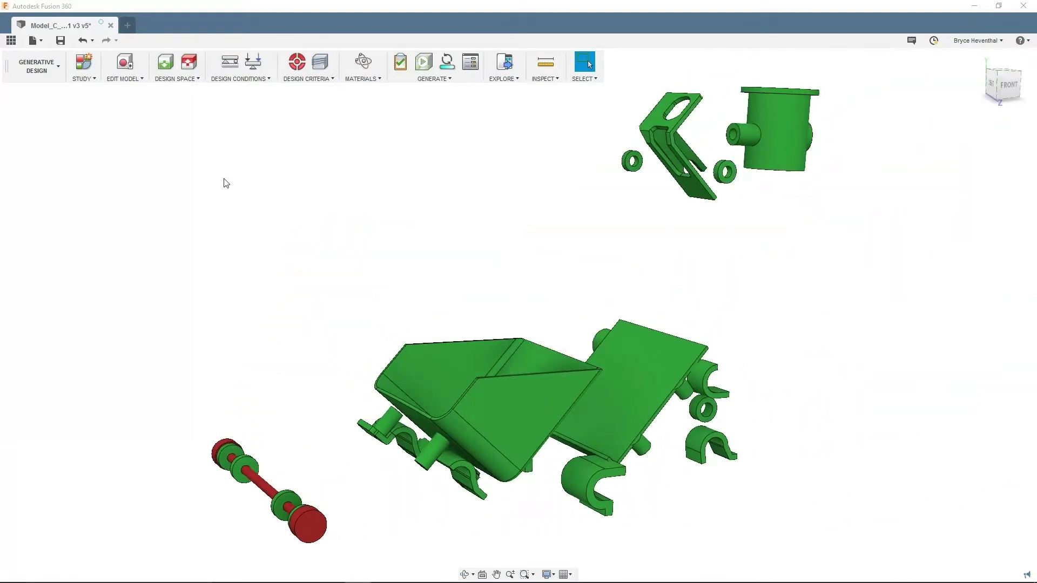
# - Apply an 800 N force along X to the large cylinder's face and accept the Minimize Mass objective with safety factor 2.00
pyautogui.click(260, 66)
pyautogui.click(781, 136)
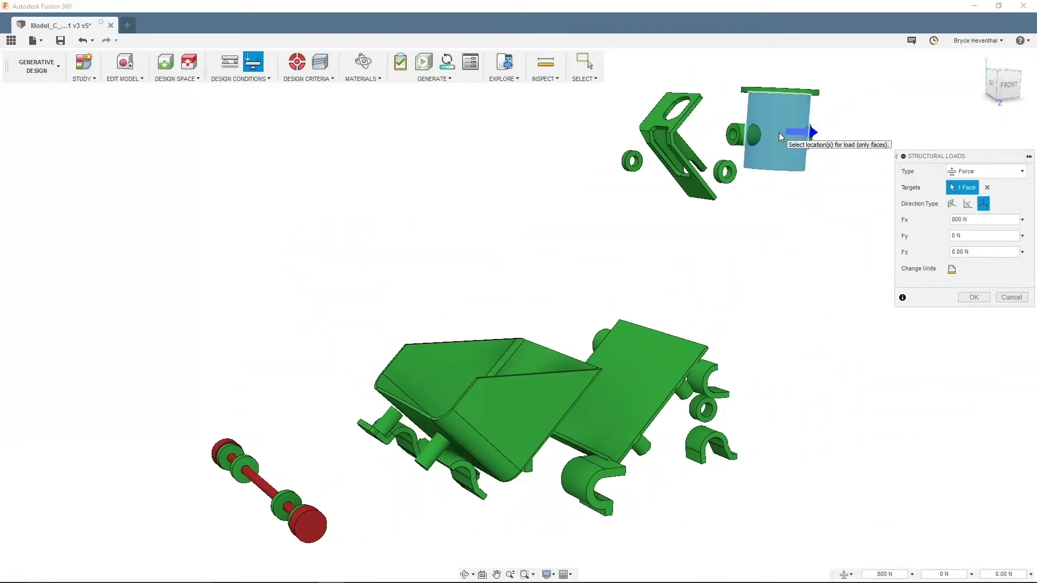
pyautogui.press('Return')
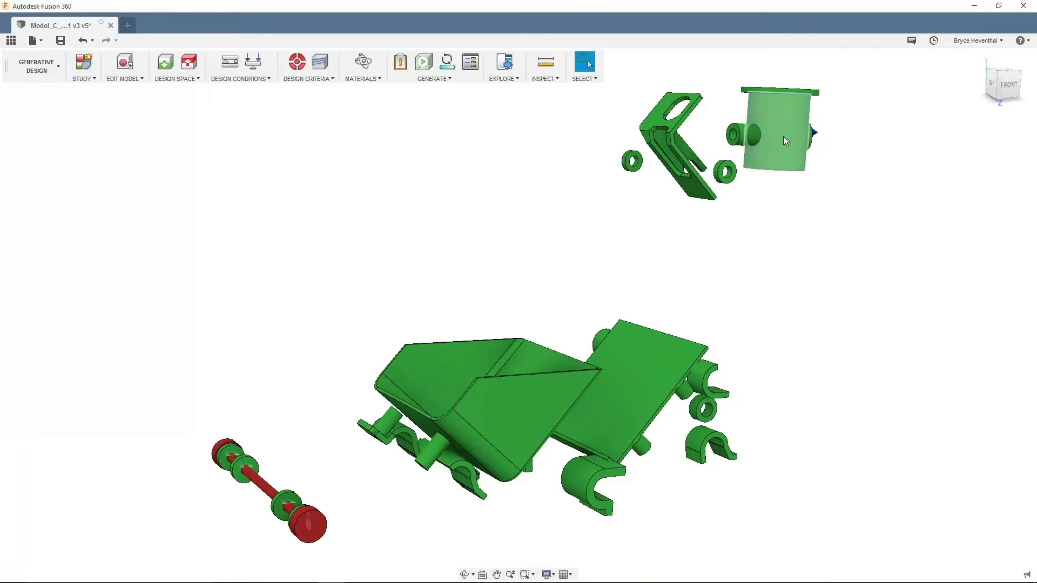
pyautogui.click(300, 63)
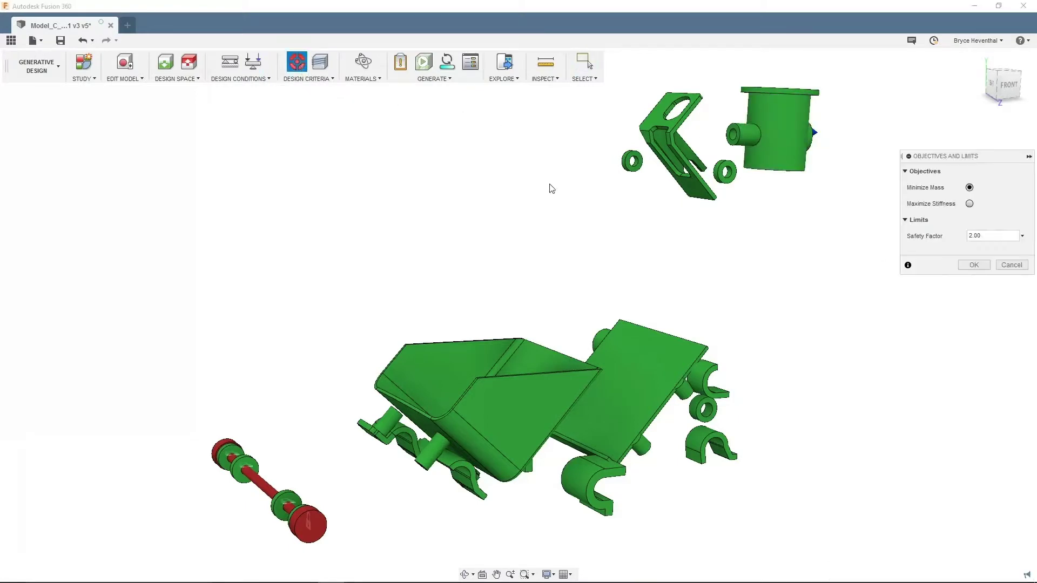
pyautogui.click(973, 266)
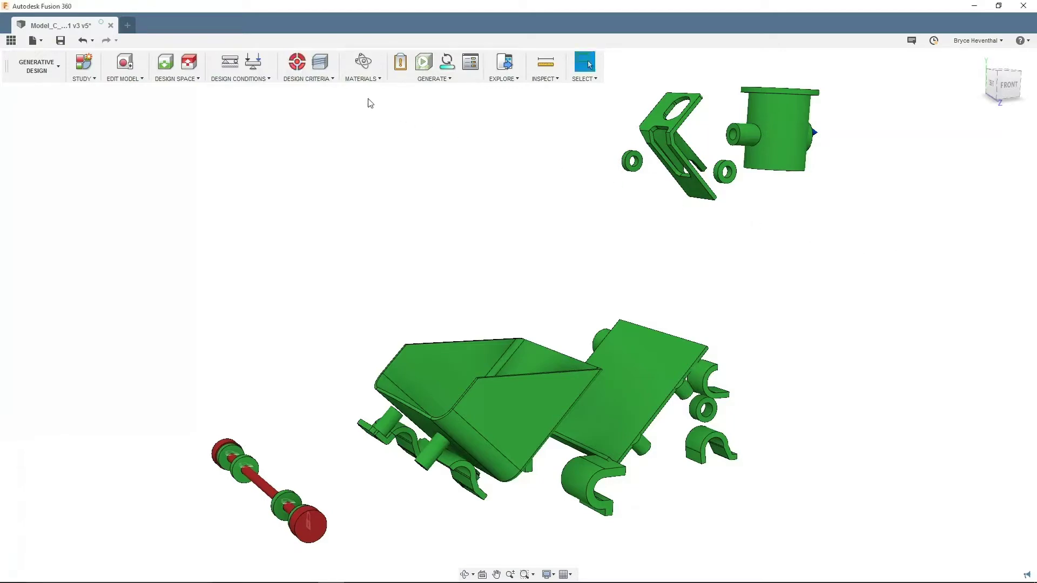
# - Enable additive manufacturing (45 deg overhang, 3 mm thickness) and 3-axis milling, adding a second milling configuration with all six orientations
pyautogui.click(320, 62)
pyautogui.click(950, 192)
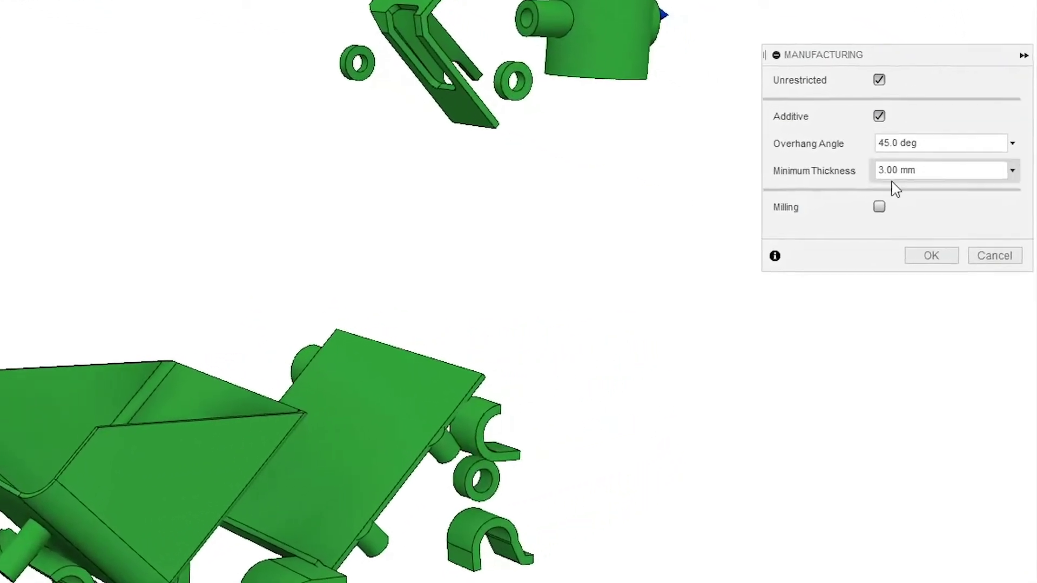
pyautogui.click(879, 207)
pyautogui.click(762, 313)
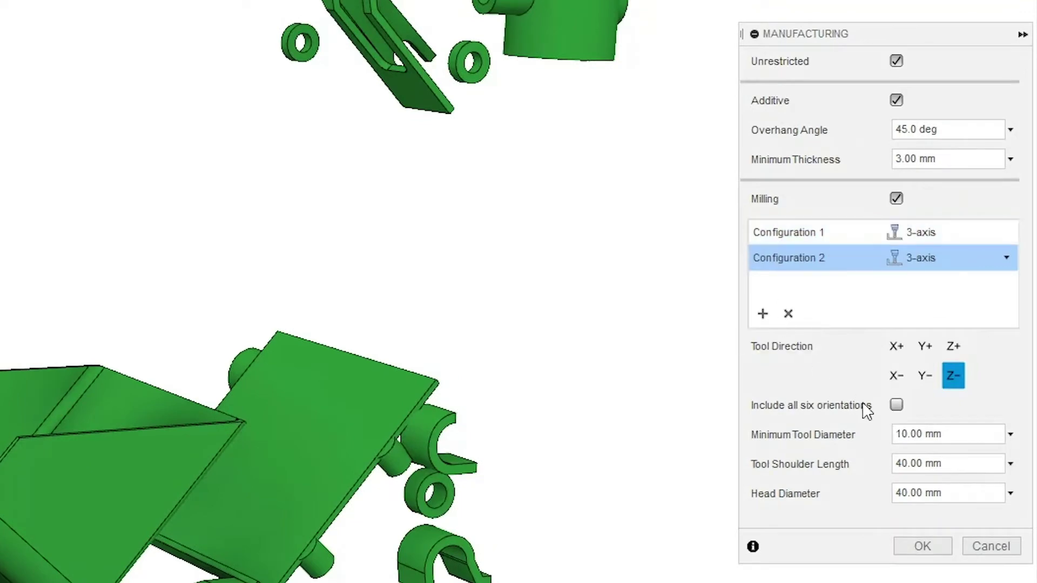
pyautogui.click(896, 405)
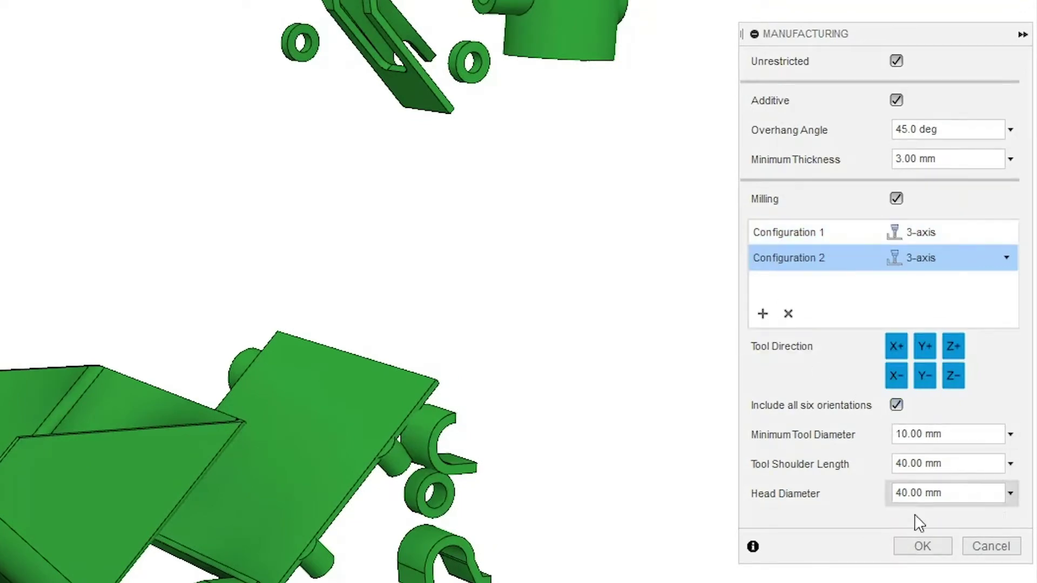
pyautogui.click(921, 546)
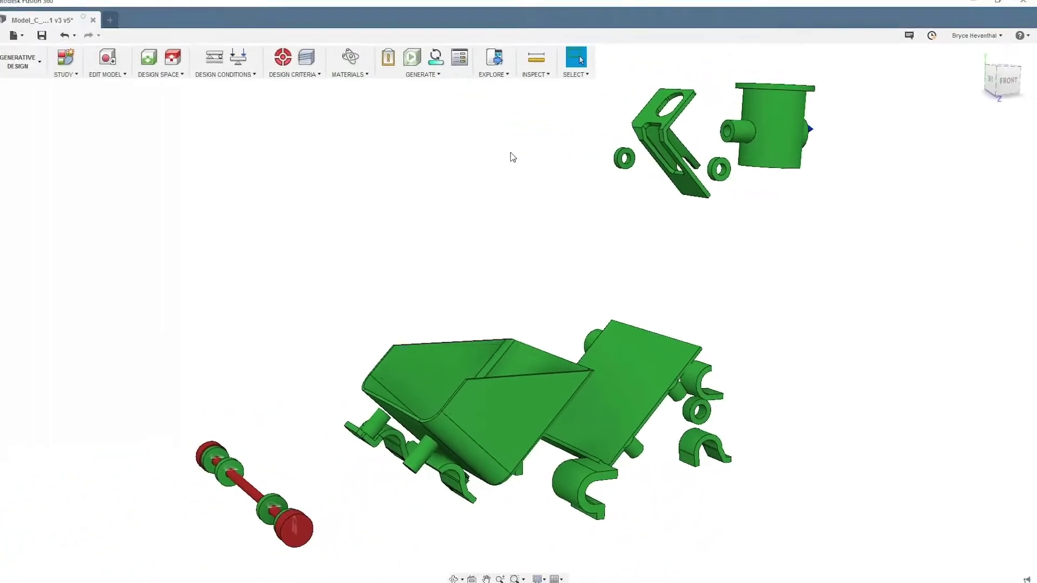
# - Preview the generative shape, check it from the back left, and generate the study's outcomes
pyautogui.click(423, 63)
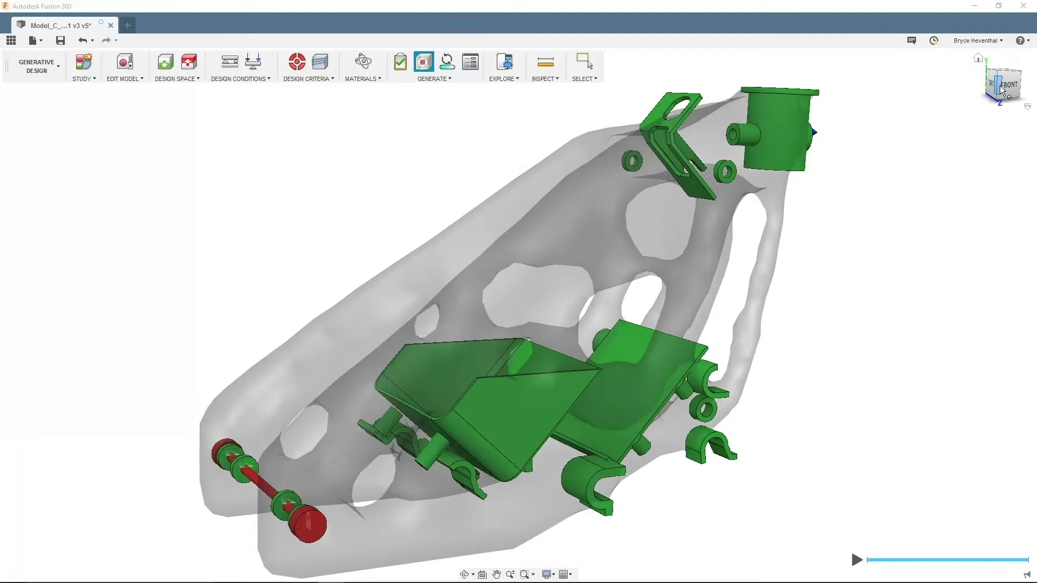
pyautogui.moveTo(1000, 86); pyautogui.dragTo(987, 89)
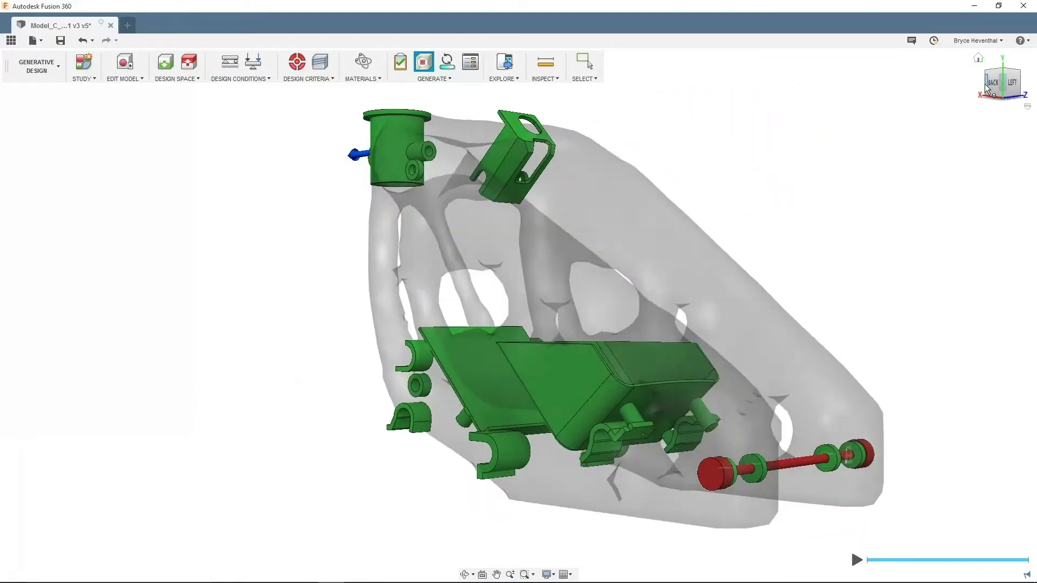
pyautogui.click(446, 64)
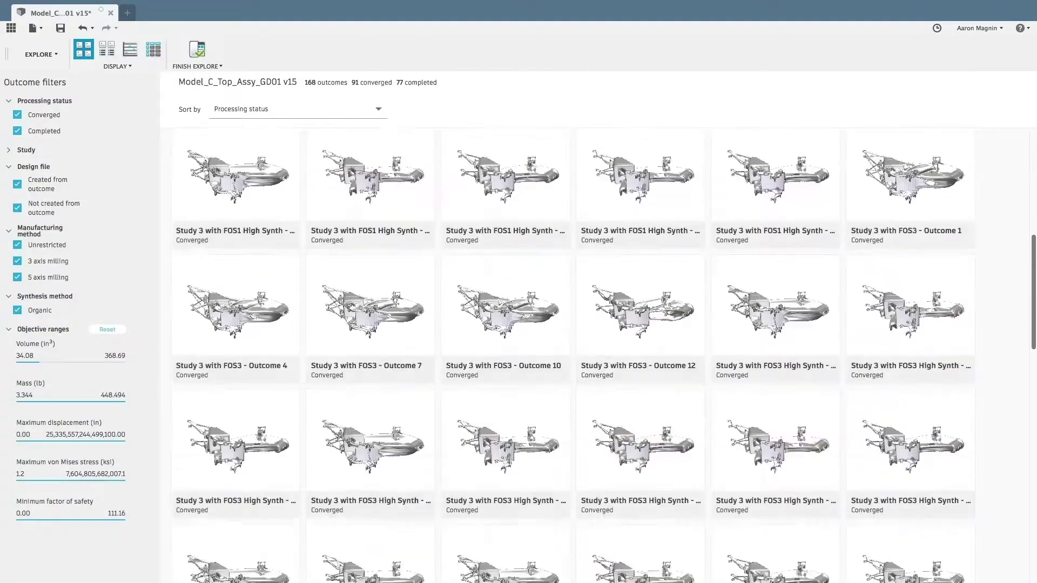
# - Look through the outcome thumbnails, then inspect the lighter outcomes in a zoomed scatter plot
pyautogui.scroll(-3, 599, 357)
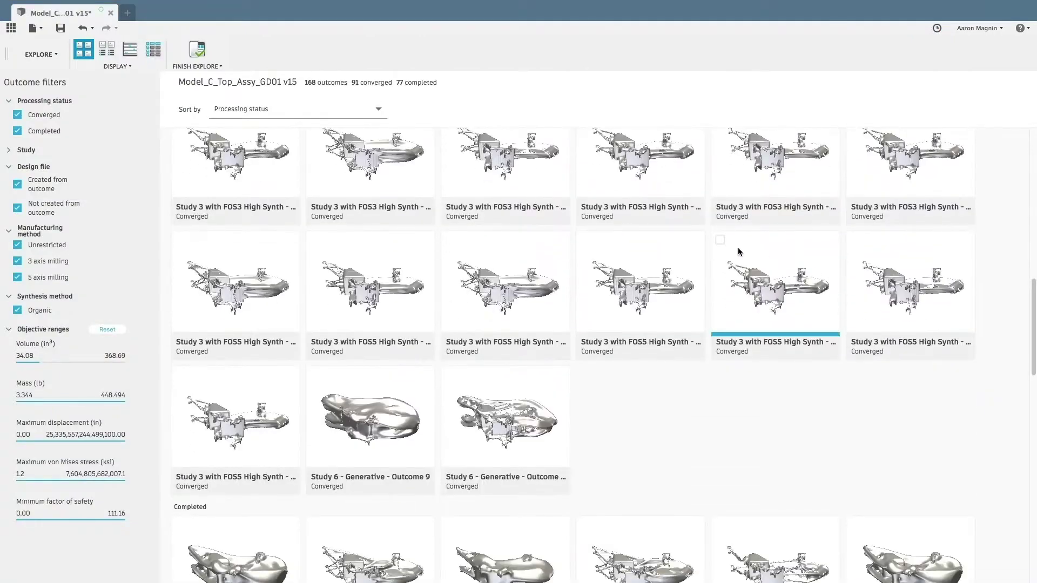
pyautogui.click(131, 51)
pyautogui.moveTo(359, 204); pyautogui.dragTo(196, 468)
pyautogui.click(458, 444)
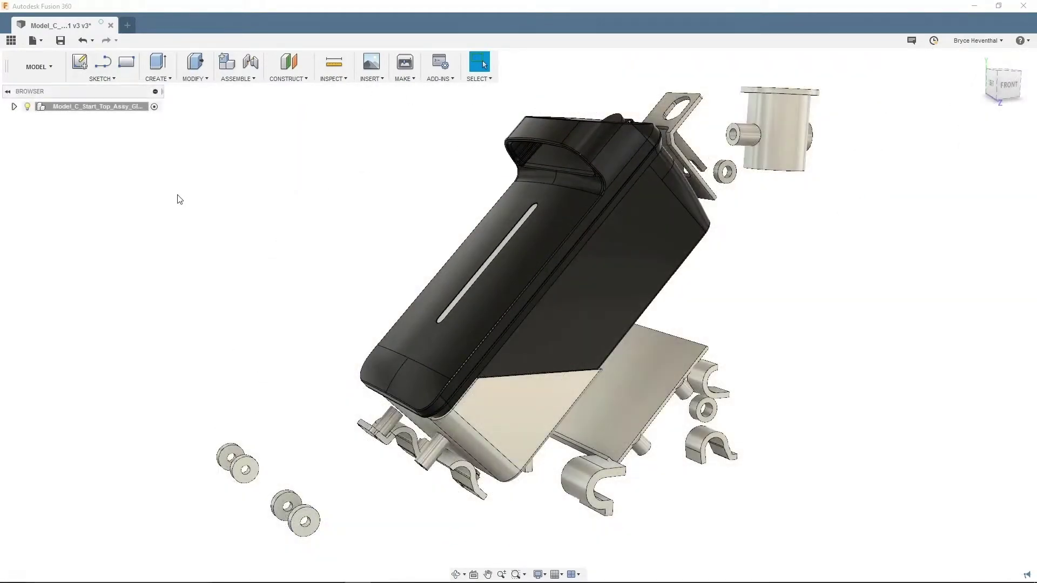
# - Switch to the Generative Design workspace and assign all visible bodies as preserve geometry
pyautogui.click(34, 67)
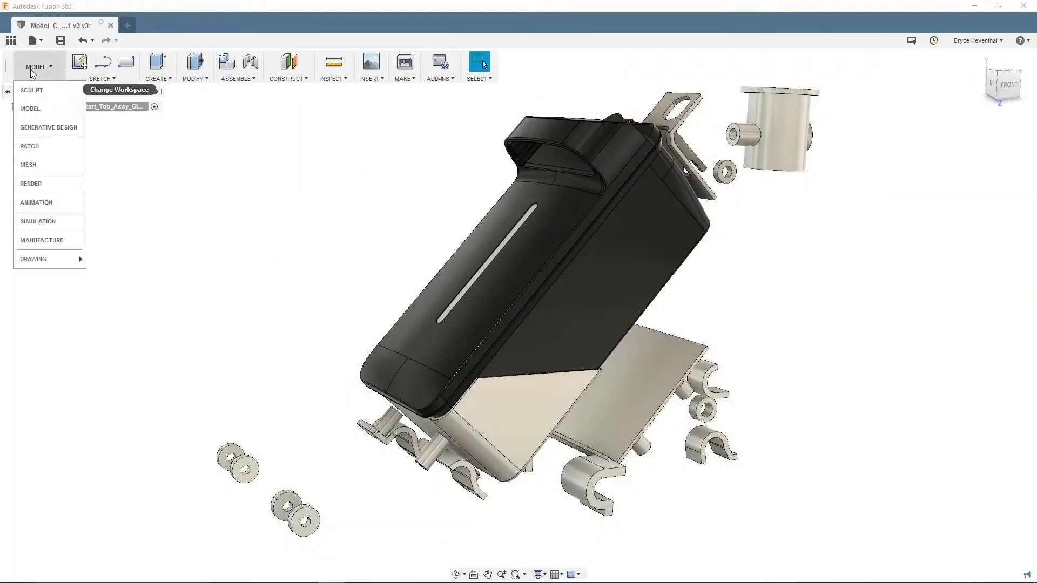
pyautogui.click(34, 128)
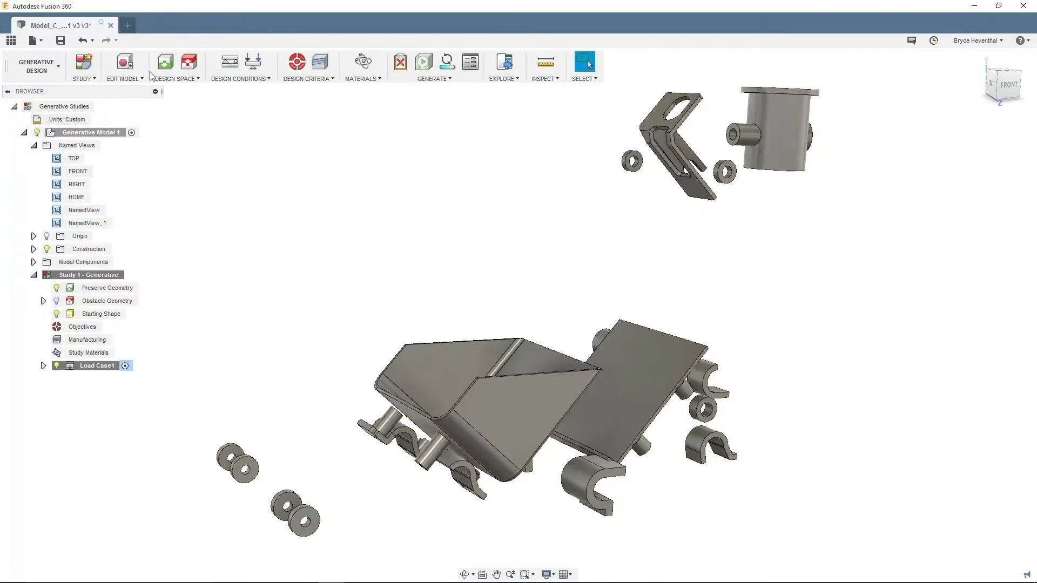
pyautogui.click(166, 64)
pyautogui.moveTo(139, 567); pyautogui.dragTo(1004, 6)
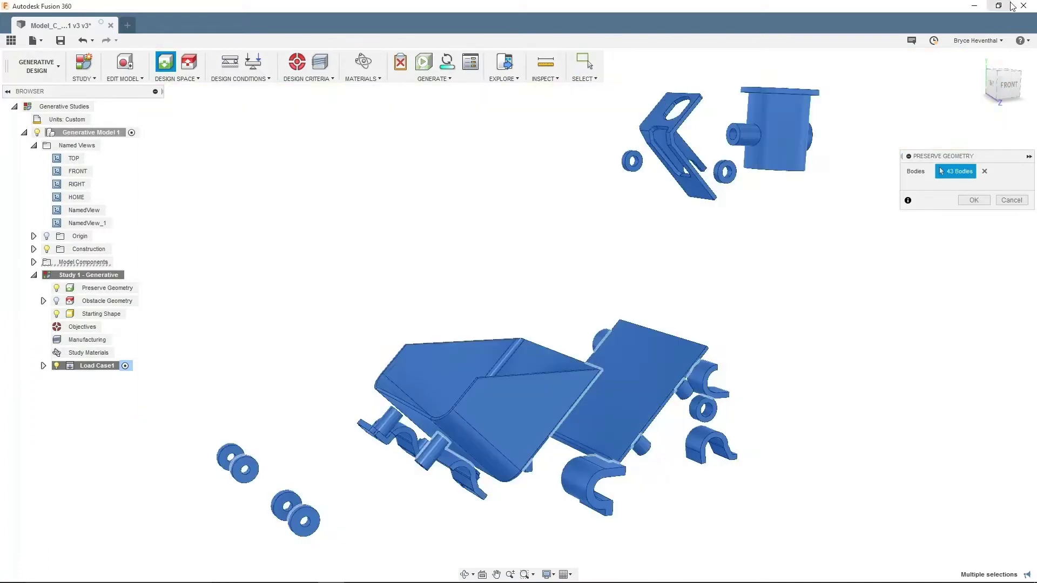
pyautogui.click(973, 201)
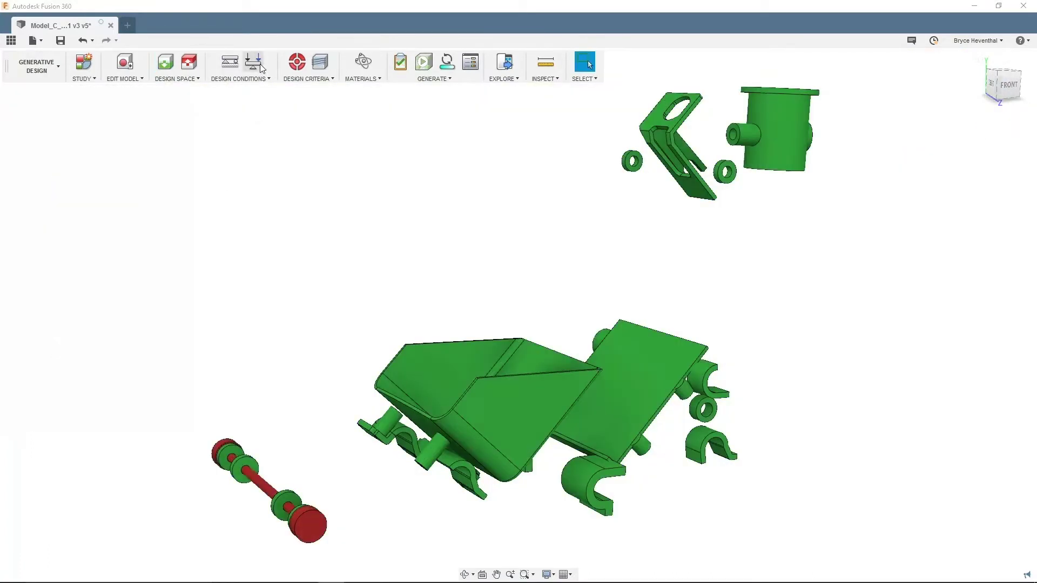
# - Apply an 800 N structural force to the large cylinder's face and accept the Minimize Mass objective with a 2.00 safety factor
pyautogui.click(253, 62)
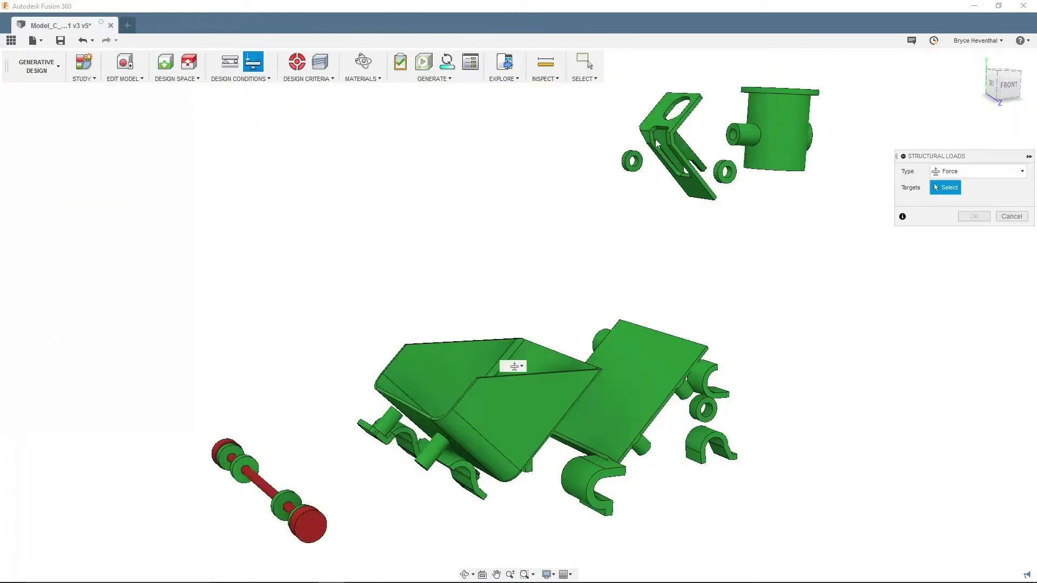
pyautogui.click(779, 132)
pyautogui.click(976, 297)
pyautogui.click(297, 63)
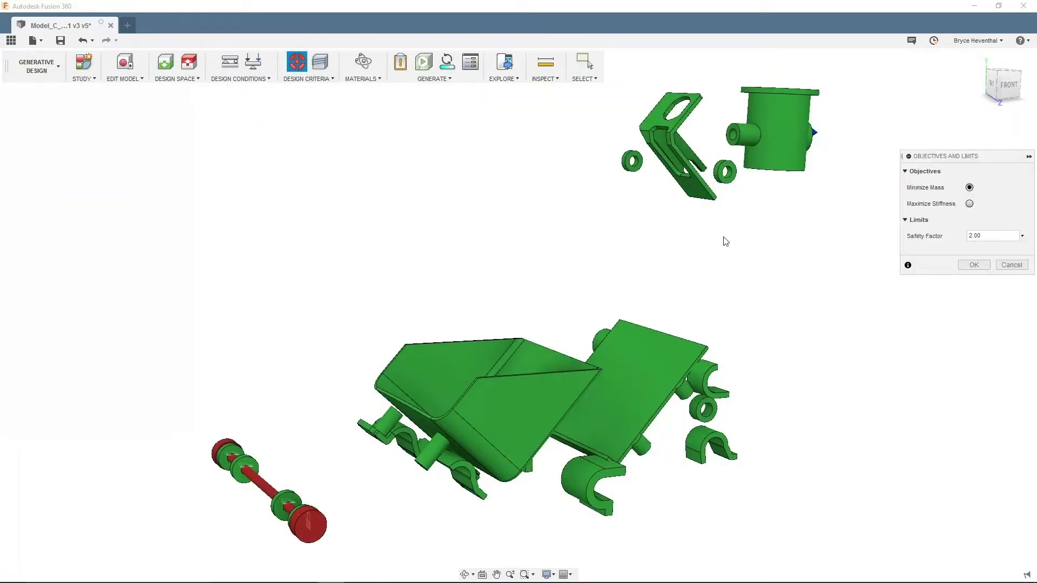
pyautogui.click(967, 265)
# - Add Additive and Milling to the manufacturing methods, with a second 3-axis milling configuration that includes all six orientations
pyautogui.click(321, 63)
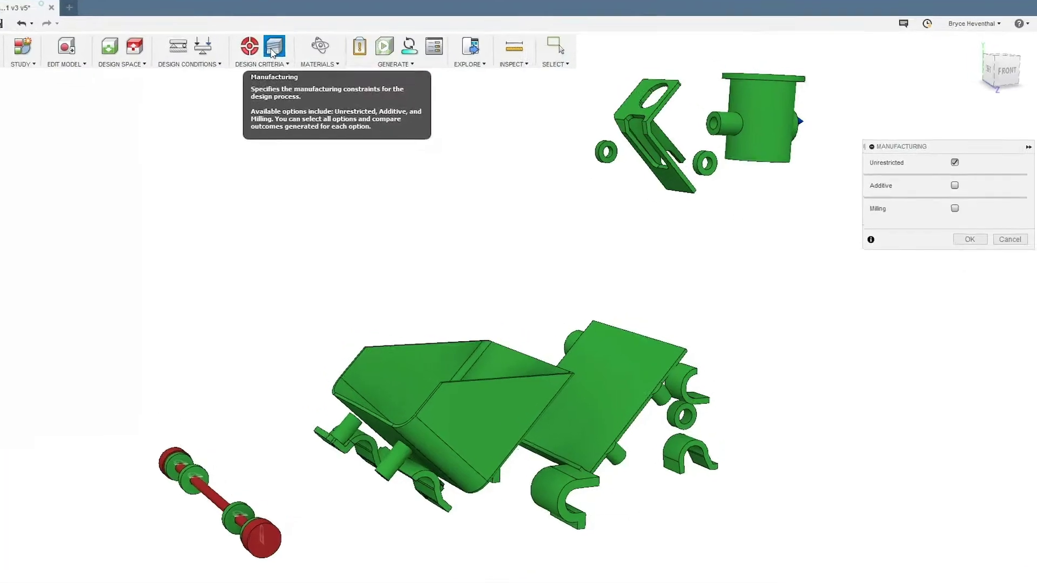
pyautogui.click(959, 193)
pyautogui.click(959, 248)
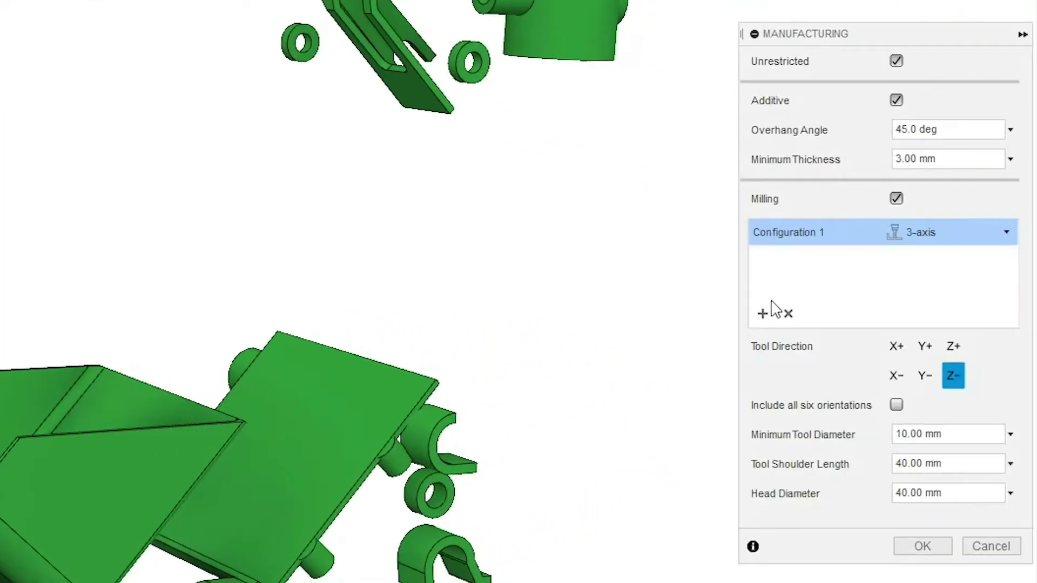
pyautogui.click(765, 313)
pyautogui.click(897, 409)
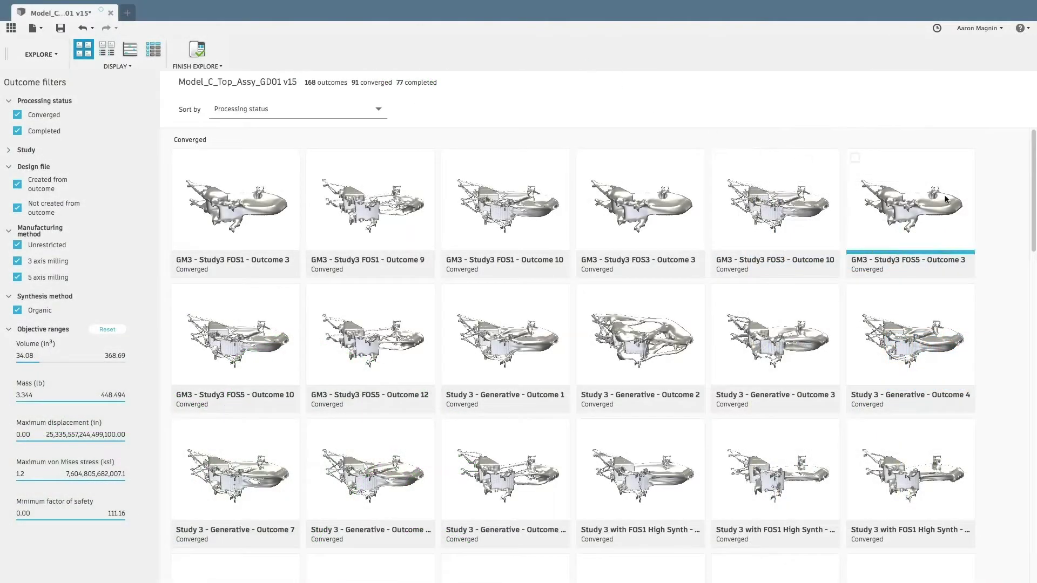
# - Browse the generated outcomes as thumbnails and in a table sorted by volume
pyautogui.scroll(-10, 422, 197)
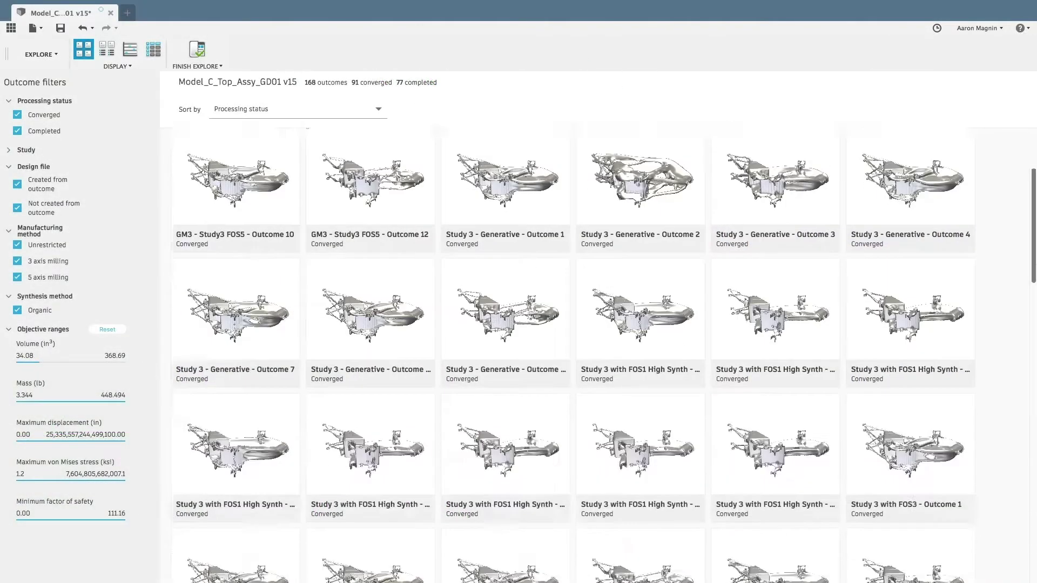
pyautogui.click(111, 52)
pyautogui.click(153, 50)
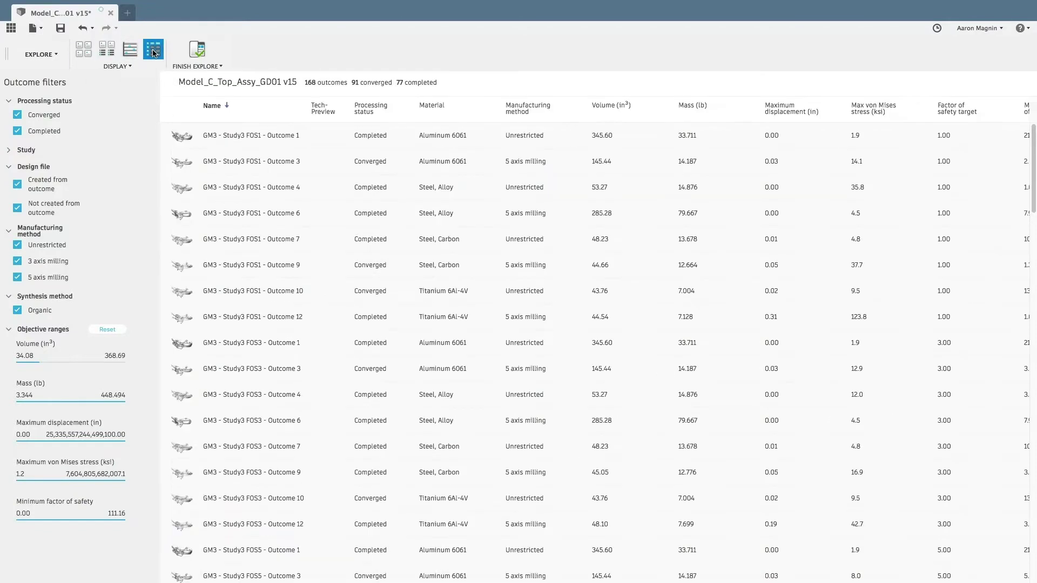
pyautogui.click(604, 106)
# - Select four lighter outcomes in the scatter plot of minimum factor of safety against mass and compare their models side by side
pyautogui.click(131, 51)
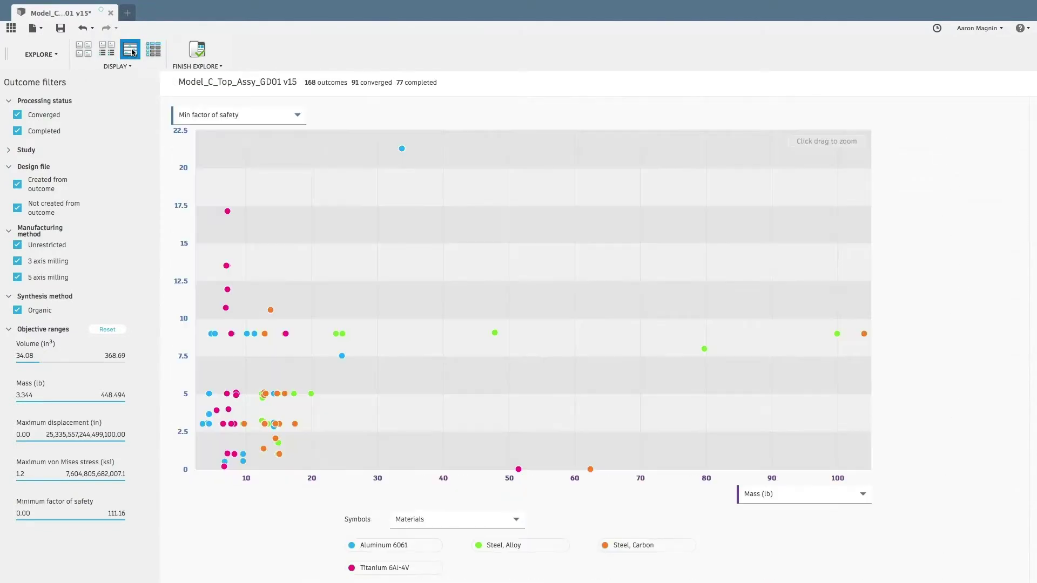
pyautogui.moveTo(360, 207); pyautogui.dragTo(193, 474)
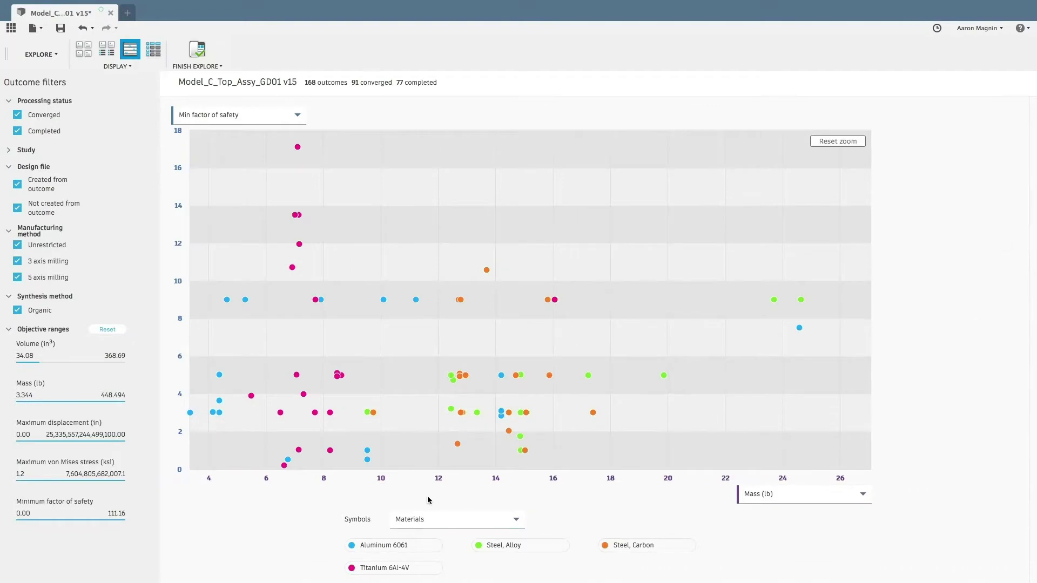
pyautogui.click(477, 413)
pyautogui.click(330, 413)
pyautogui.click(219, 376)
pyautogui.click(315, 301)
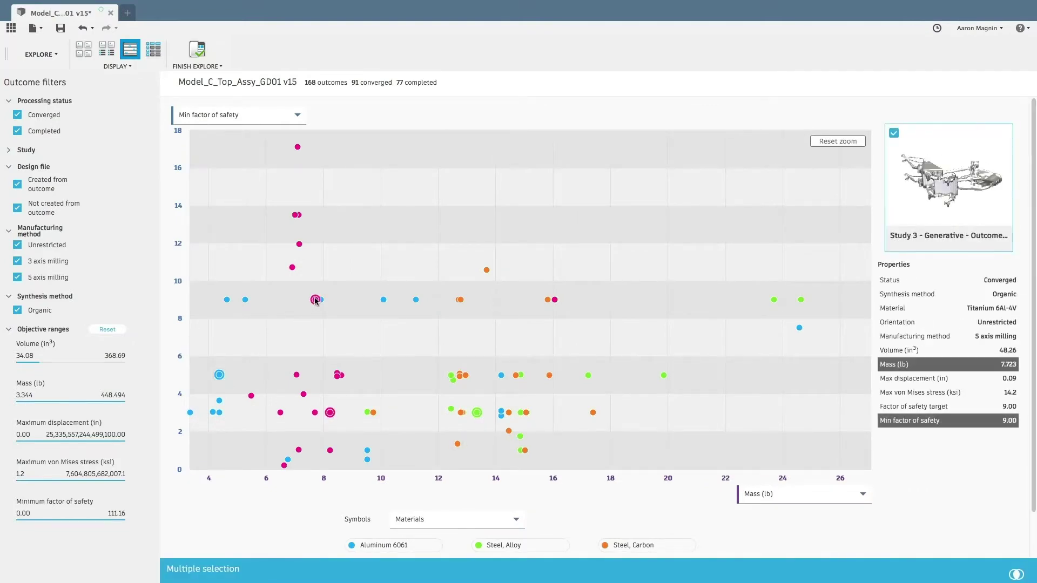
pyautogui.click(1016, 574)
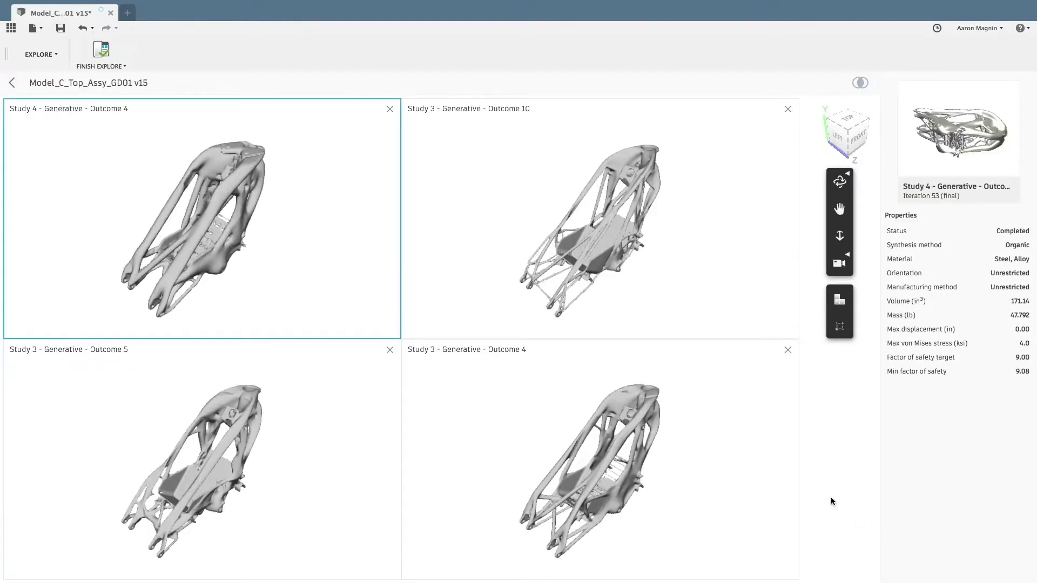
pyautogui.keyDown('shift'); pyautogui.moveTo(762, 467); pyautogui.dragTo(747, 414, button='middle'); pyautogui.keyUp('shift')
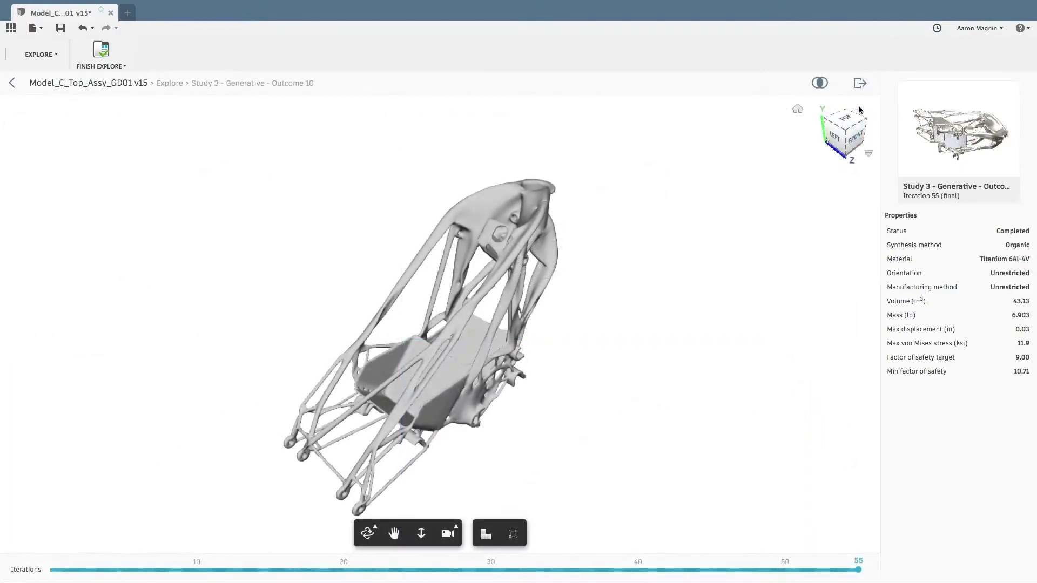
# - Examine the four compared outcome models from another angle and export Study 3 - Generative - Outcome 10
pyautogui.click(860, 82)
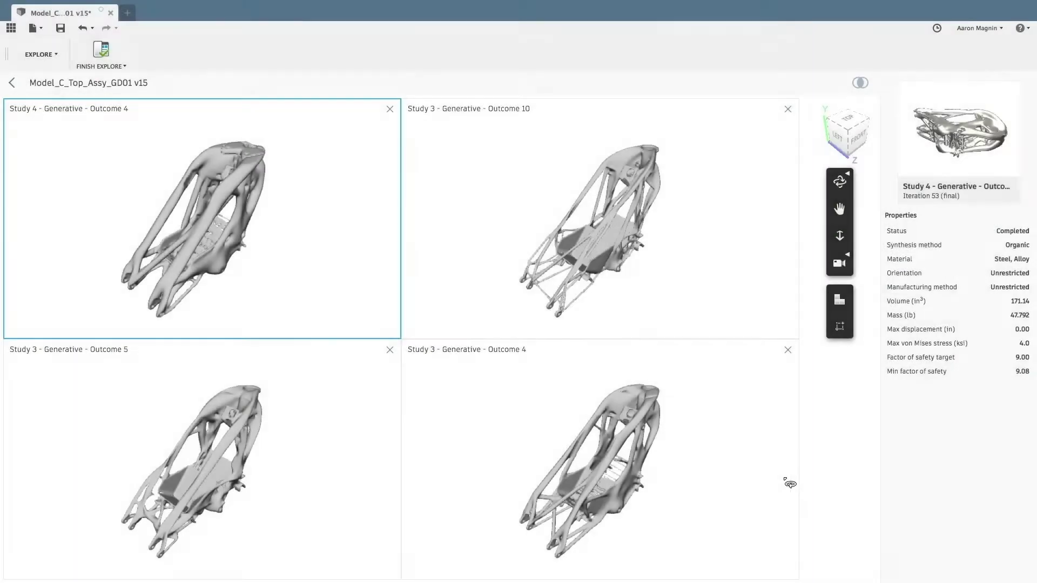
pyautogui.moveTo(787, 481); pyautogui.dragTo(687, 484)
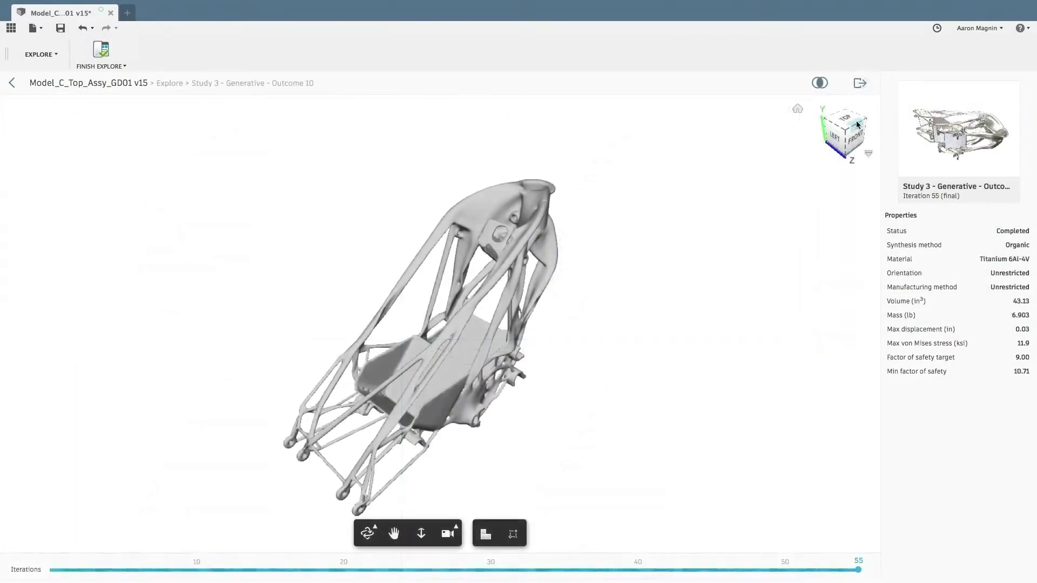
pyautogui.click(860, 84)
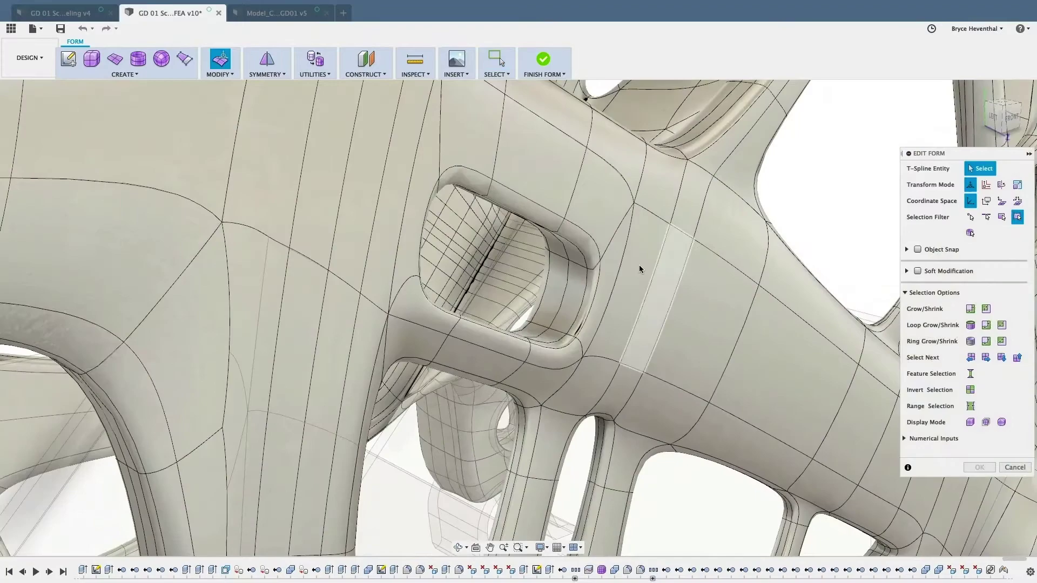
# - Close the slot-shaped opening in the frame's sculpted surface by erasing and filling its surrounding faces with Fill Star
pyautogui.click(577, 293)
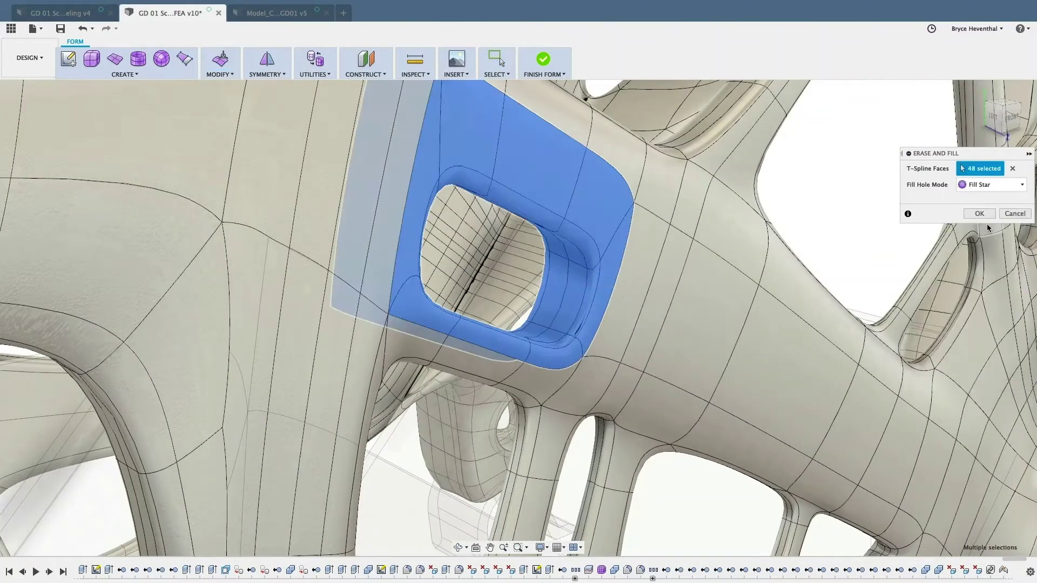
pyautogui.click(980, 214)
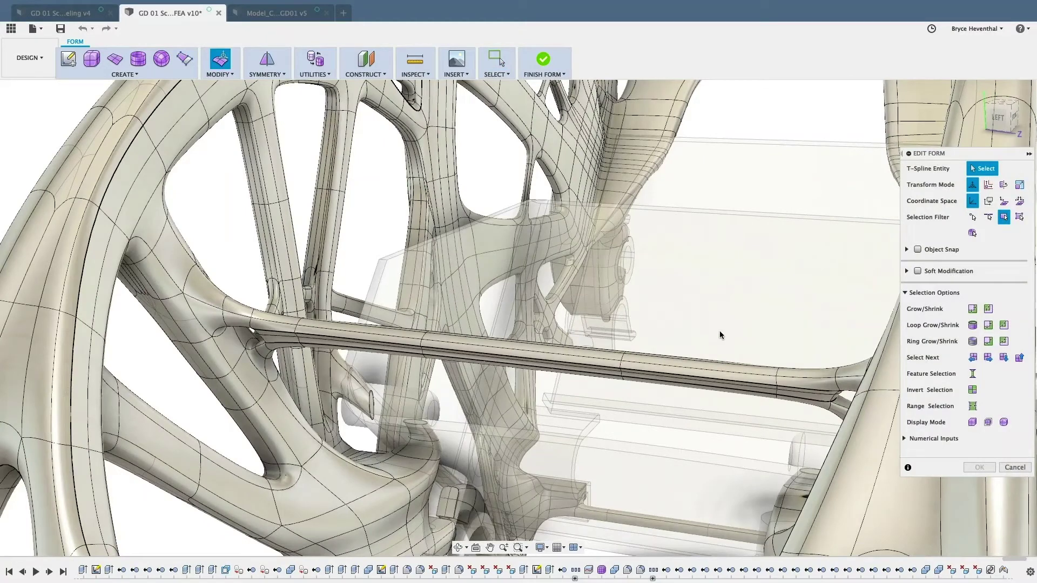
# - Select the whole horizontal cross strut with feature selection, and shift the outer strut's faces using a 70.75 mm soft modification
pyautogui.click(713, 365)
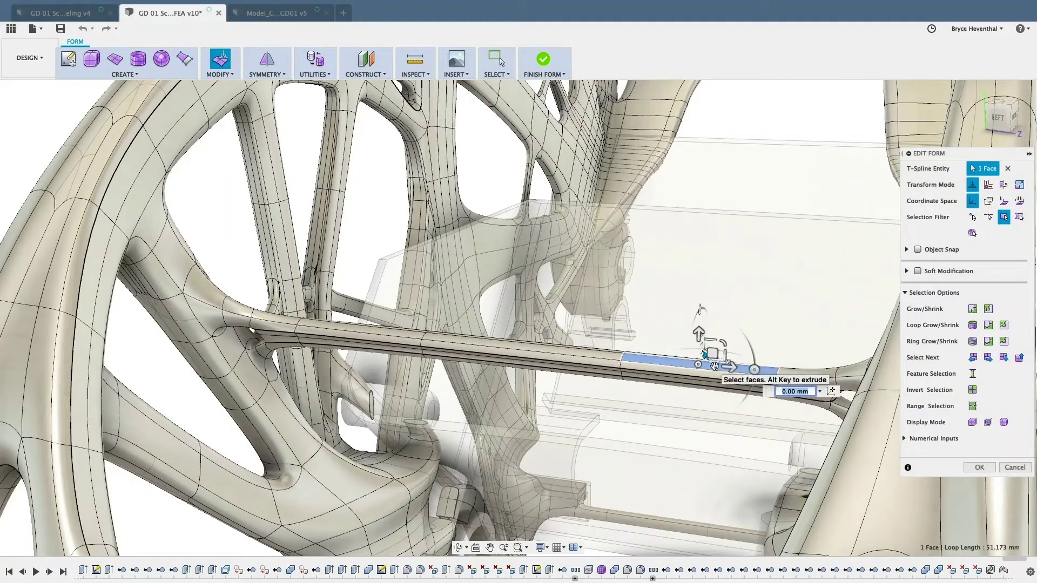
pyautogui.click(972, 374)
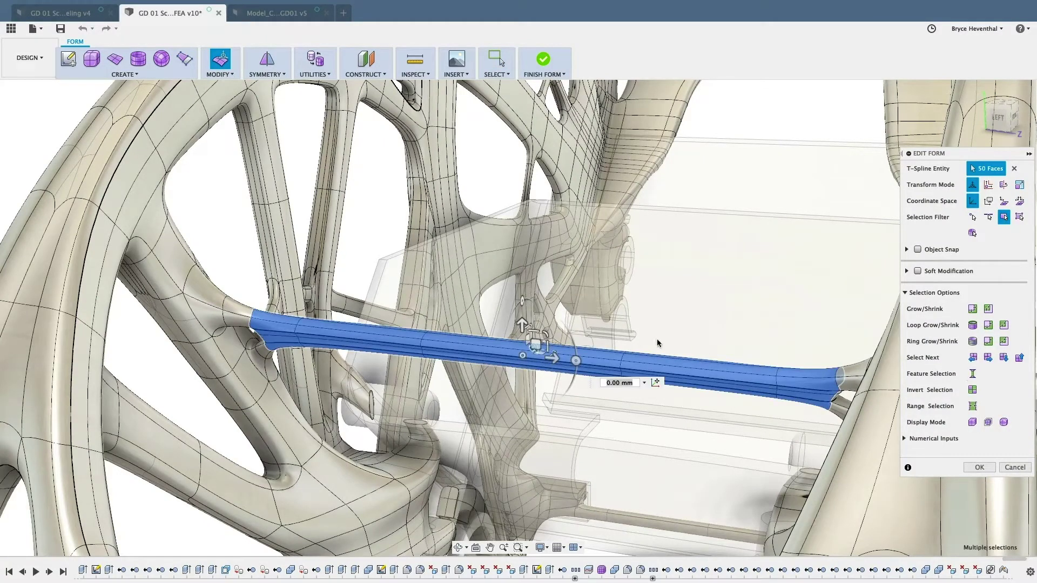
pyautogui.press('Return')
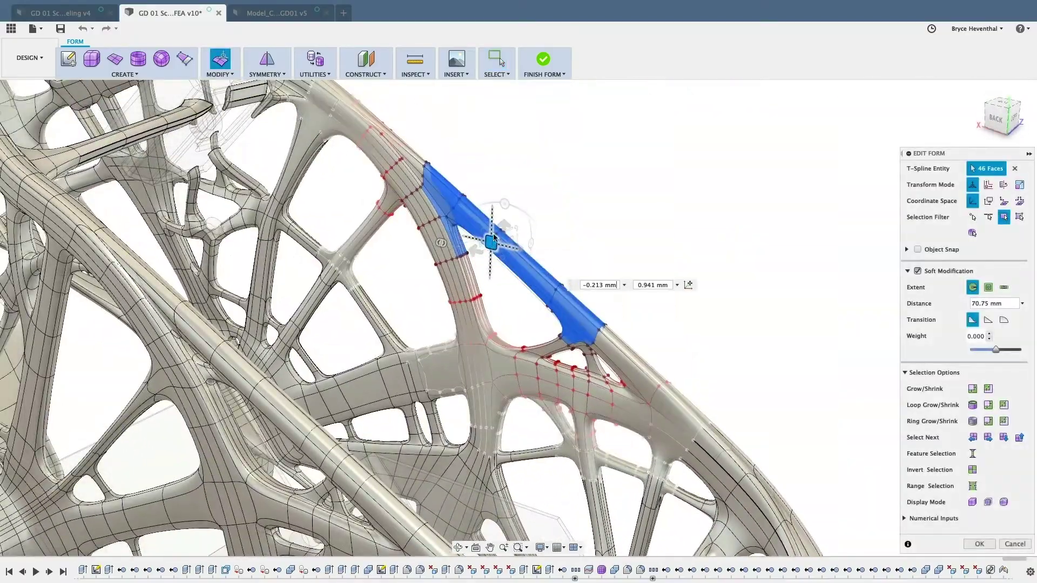
pyautogui.moveTo(500, 220); pyautogui.dragTo(505, 225)
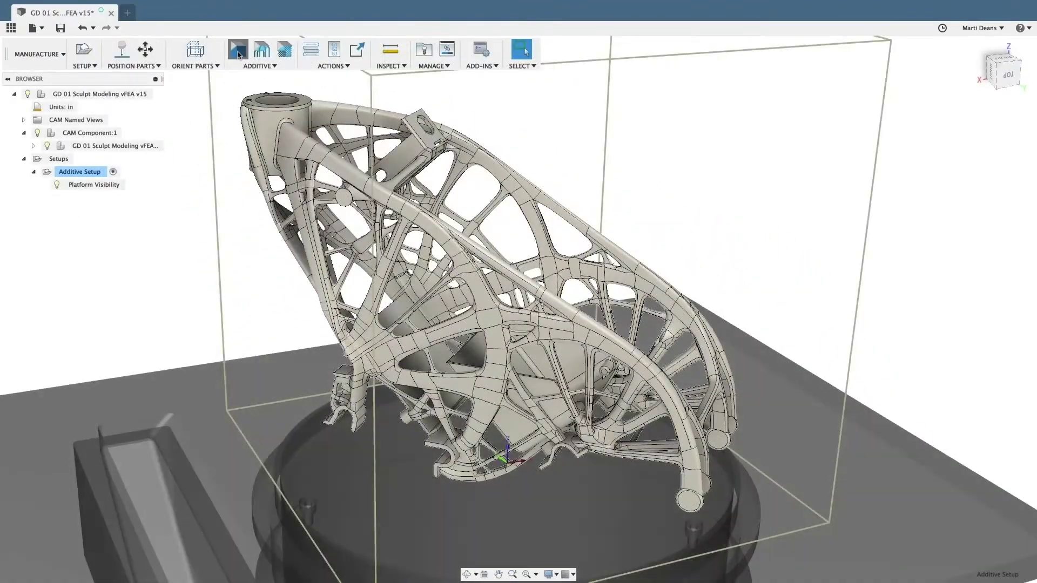
# - Add an area with volume support to the additive setup, with a 40 deg support angle and 35 deg critical support angle
pyautogui.click(239, 52)
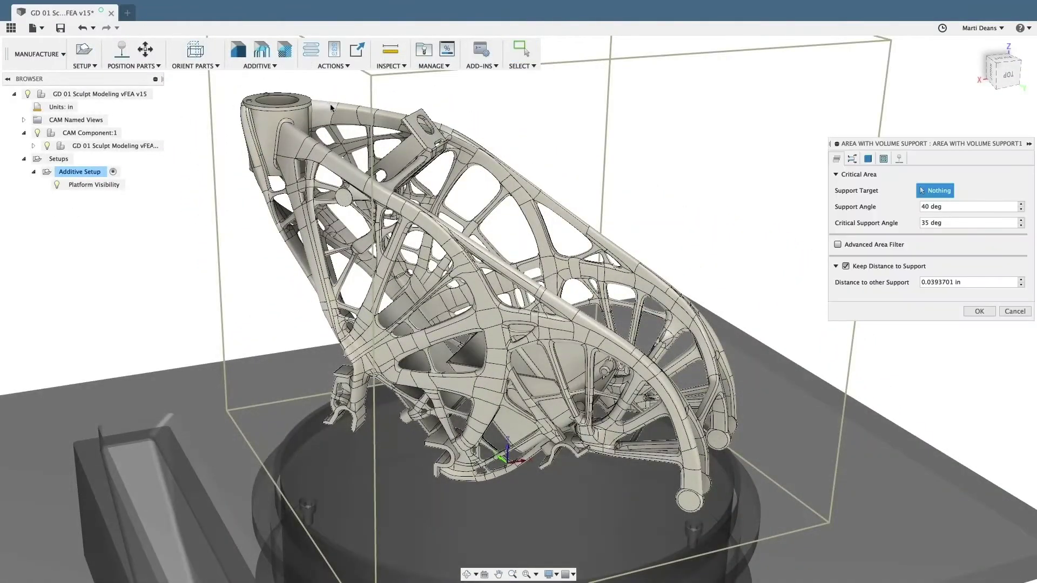
pyautogui.click(967, 310)
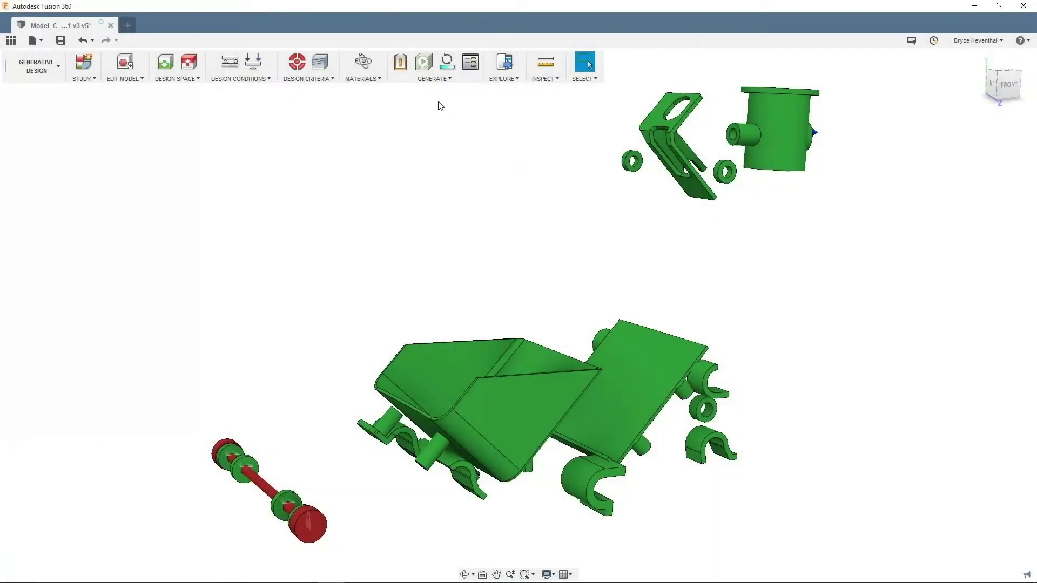
# - Preview the frame study's generative shape and start generating its outcomes
pyautogui.click(423, 64)
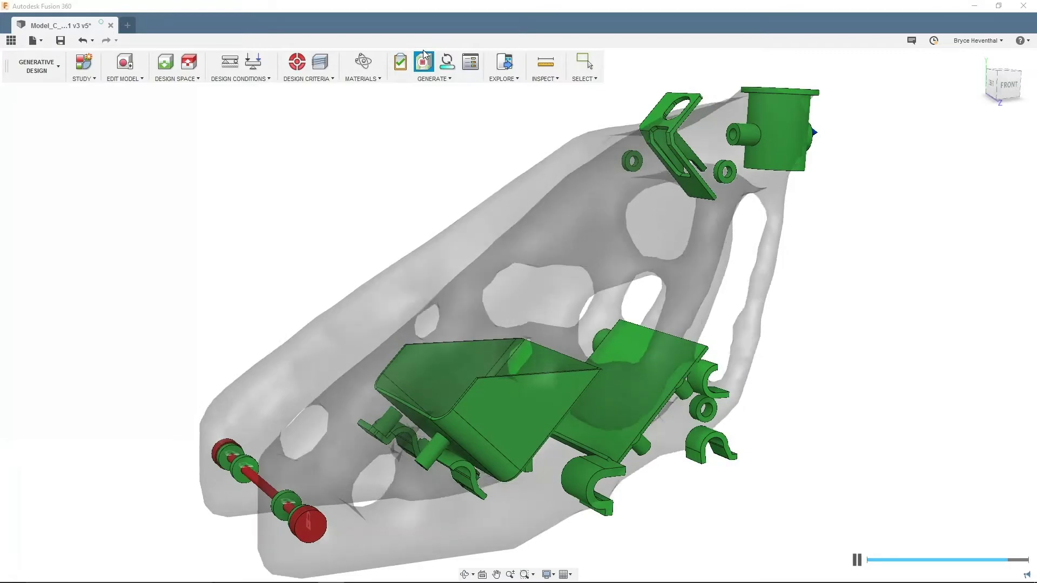
pyautogui.click(447, 63)
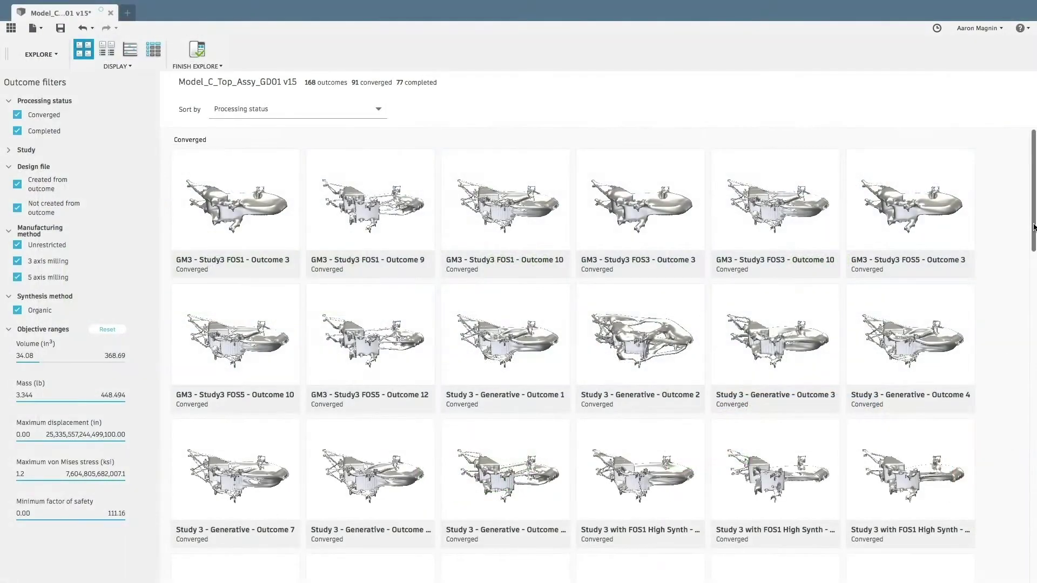
# - Browse the thumbnails of the frame's generated outcomes sorted by processing status
pyautogui.moveTo(1034, 228); pyautogui.dragTo(1036, 333)
pyautogui.scroll(-5, 574, 356)
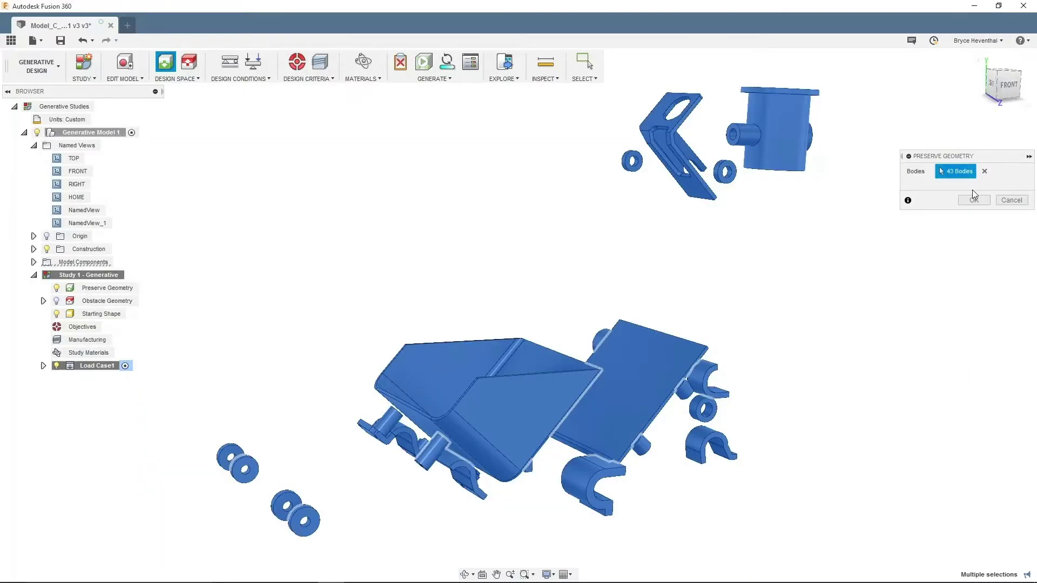
# - Assign the 43 selected bodies as preserve geometry and pick the outermost ring's hole as the start of a connector obstacle's shaft
pyautogui.click(972, 192)
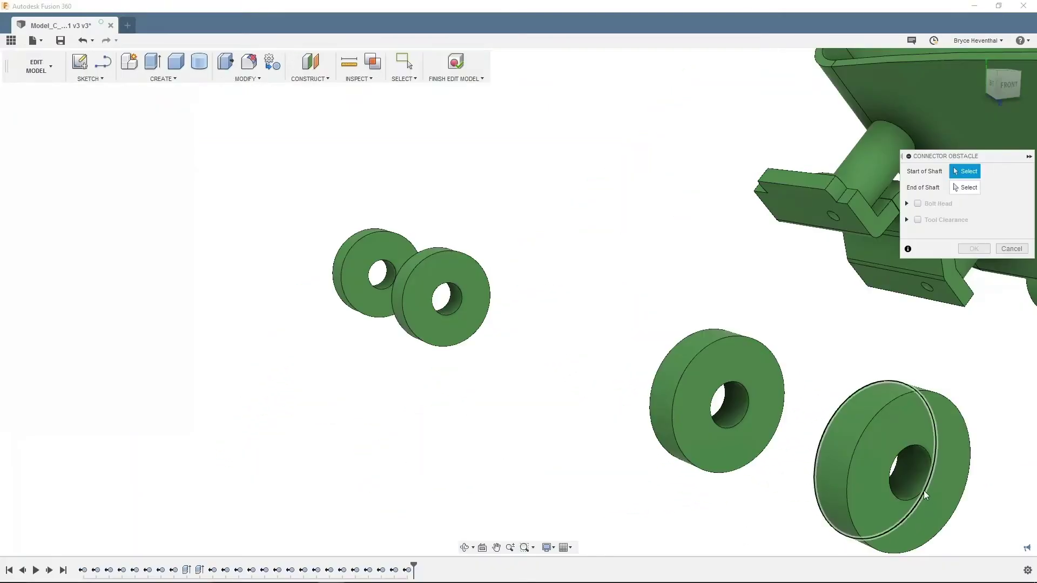
pyautogui.click(924, 490)
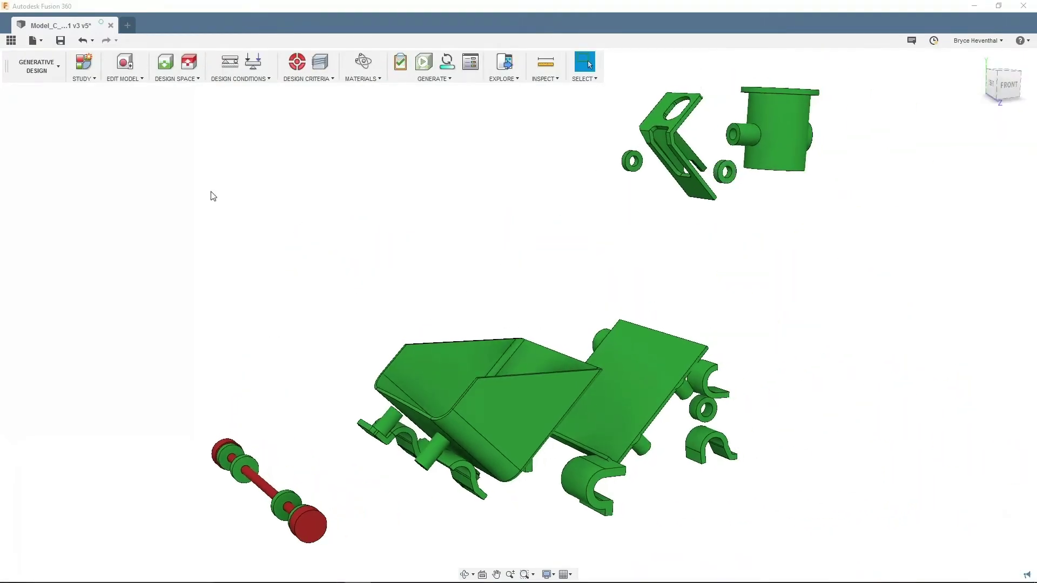
# - Apply a structural load to the large cylinder and keep the Minimize Mass objective with a safety factor of 2.00
pyautogui.click(260, 65)
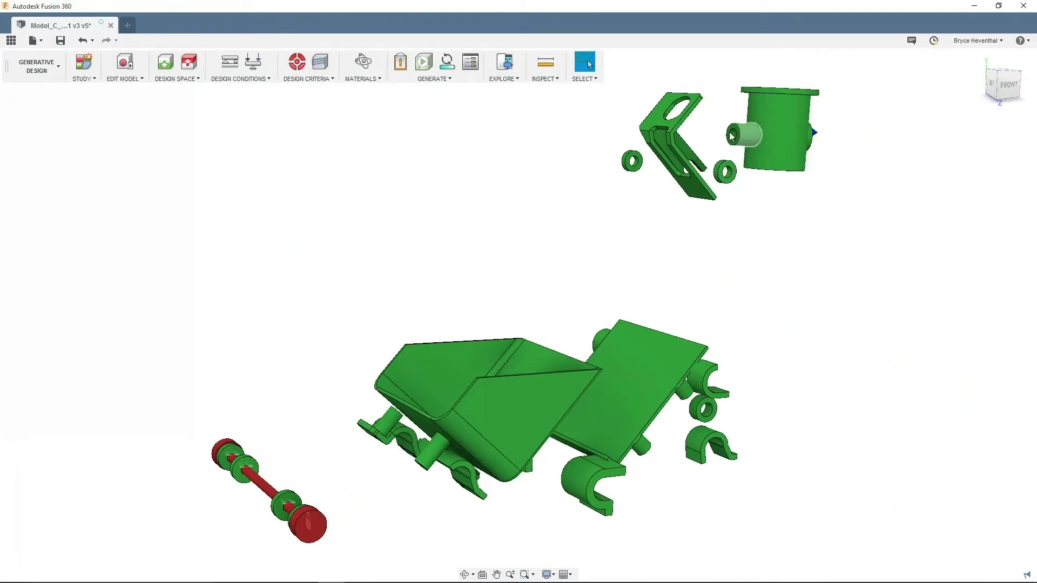
pyautogui.click(298, 64)
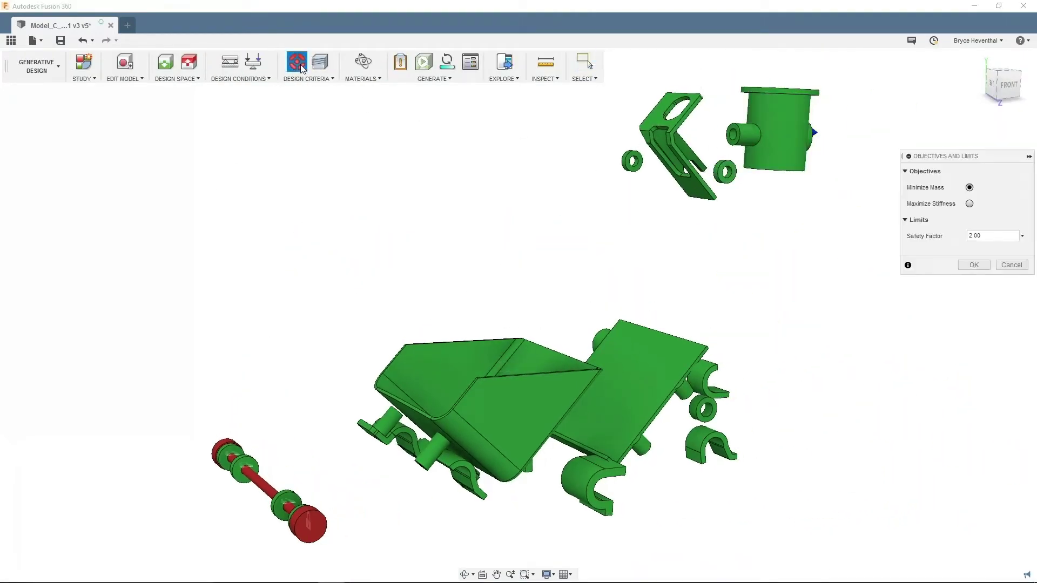
pyautogui.press('Return')
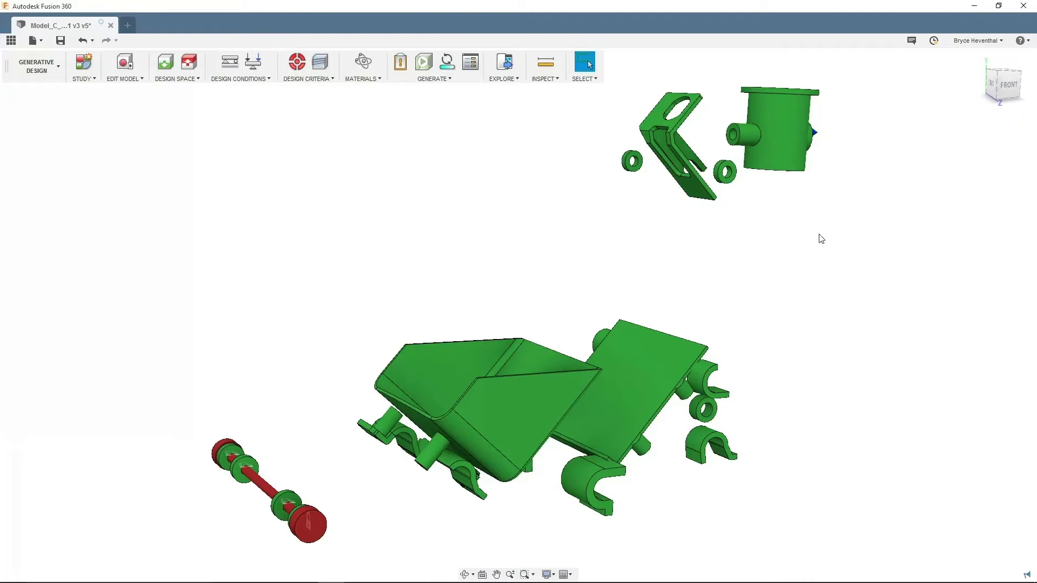
# - Enable Additive and Milling manufacturing and add a second 3-axis milling configuration including all six orientations
pyautogui.click(319, 64)
pyautogui.click(957, 192)
pyautogui.click(960, 247)
pyautogui.click(887, 311)
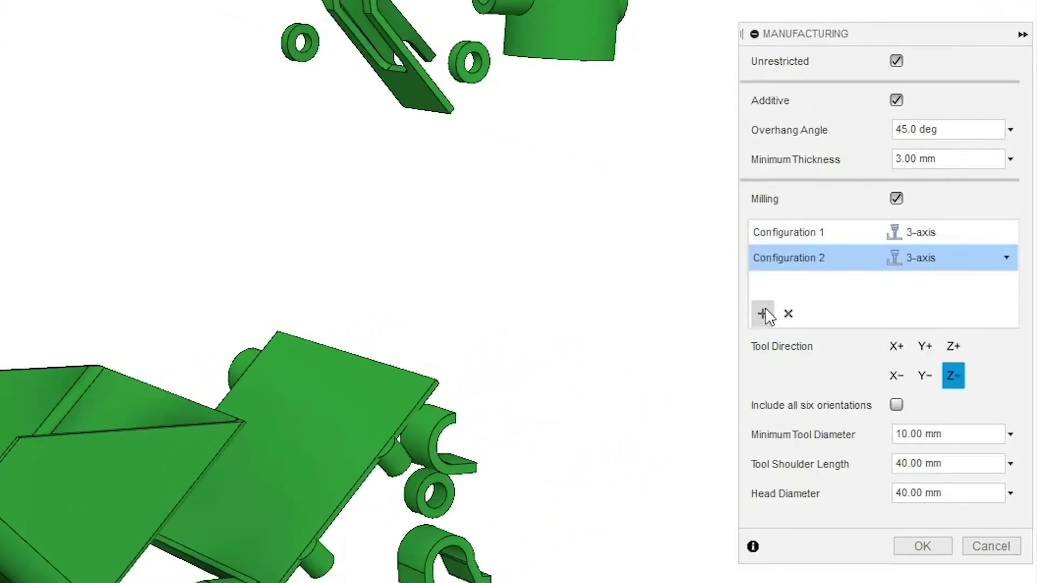
pyautogui.click(896, 405)
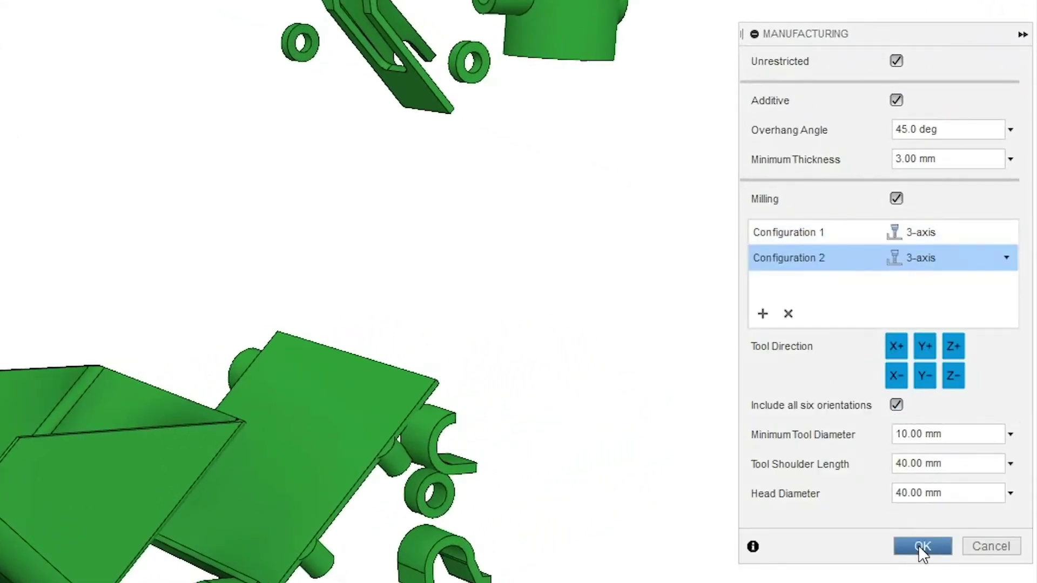
pyautogui.click(923, 547)
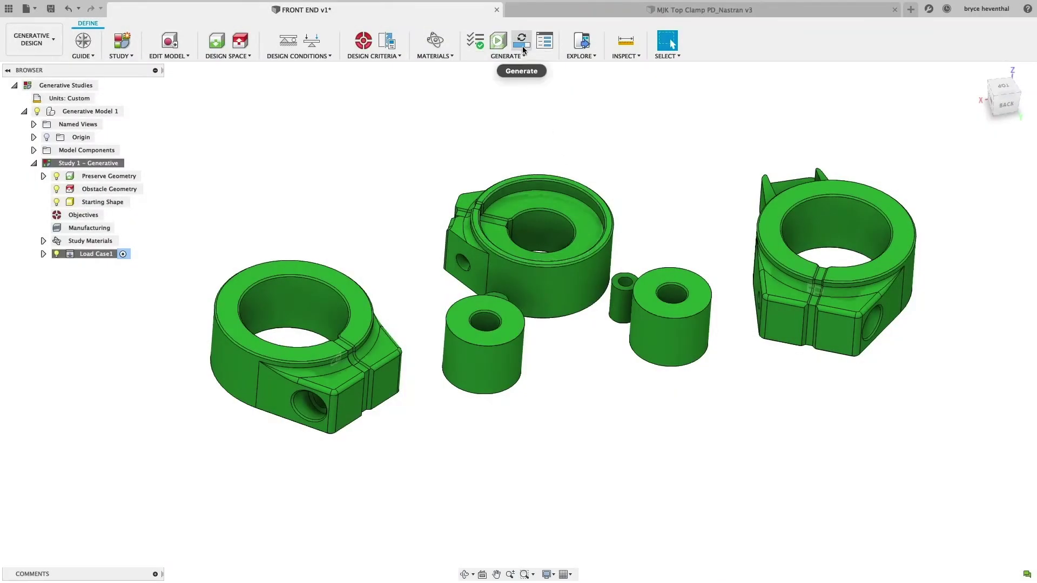
# - Start generating the front end study and browse the top clamp outcomes grouped by visual similarity
pyautogui.click(522, 49)
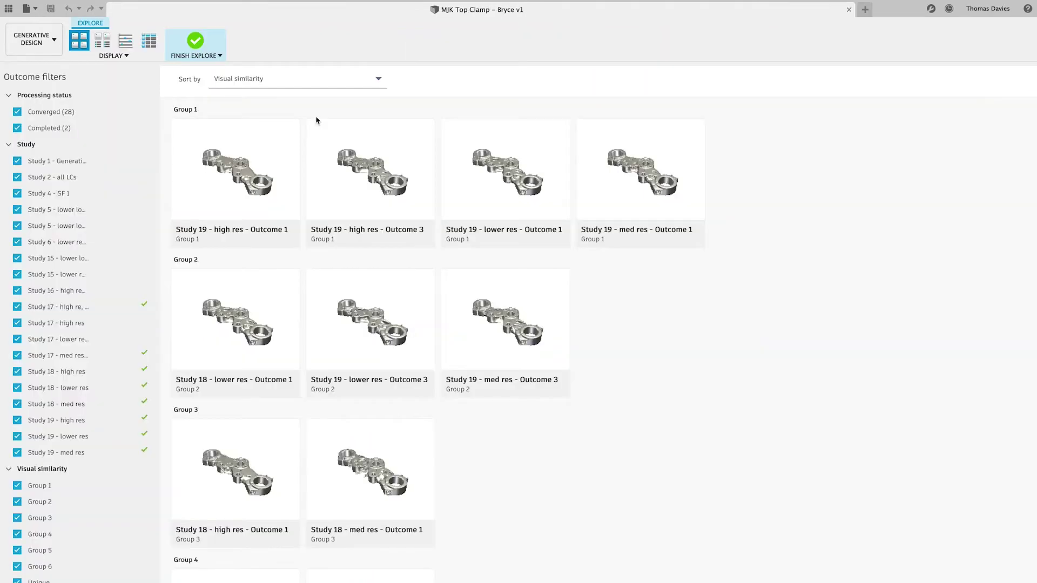
pyautogui.scroll(-5, 317, 119)
pyautogui.scroll(-7, 317, 119)
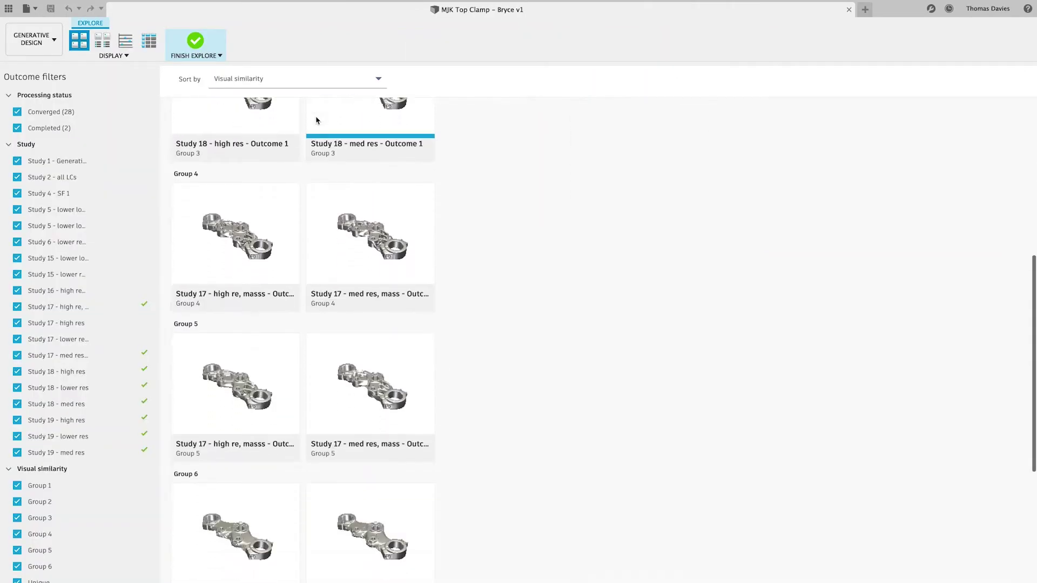
pyautogui.scroll(-1, 317, 119)
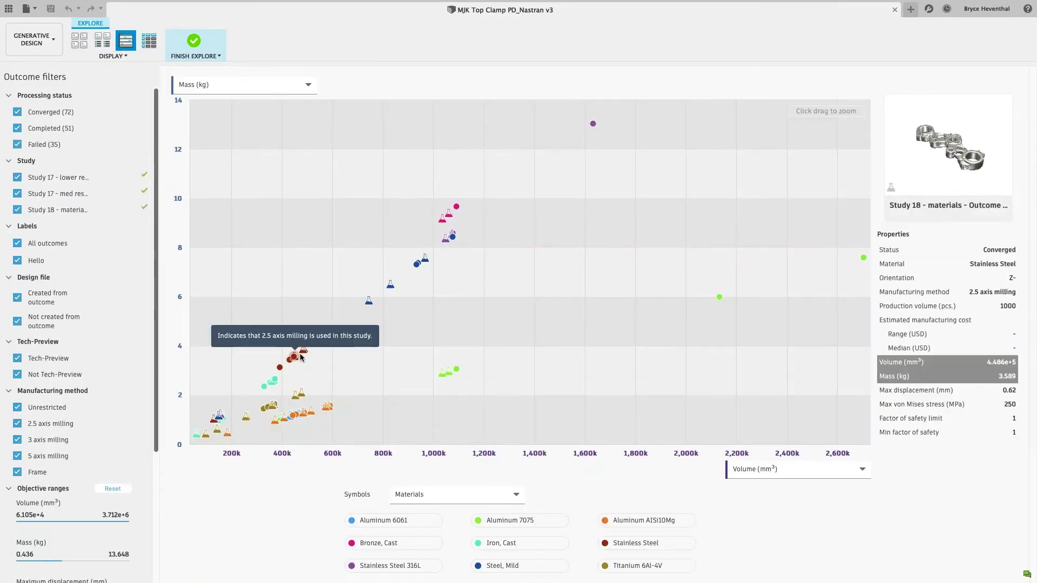
# - Plot mass against estimated manufacturing cost and select Study 18 - materials - Outcome 9 to check its median cost
pyautogui.click(762, 470)
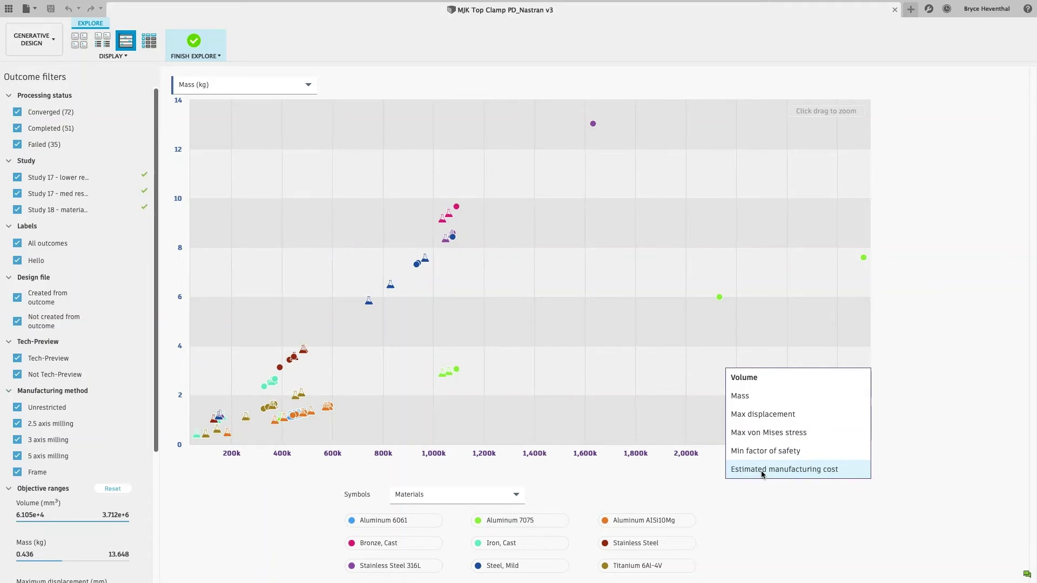
pyautogui.click(761, 470)
pyautogui.moveTo(785, 421)
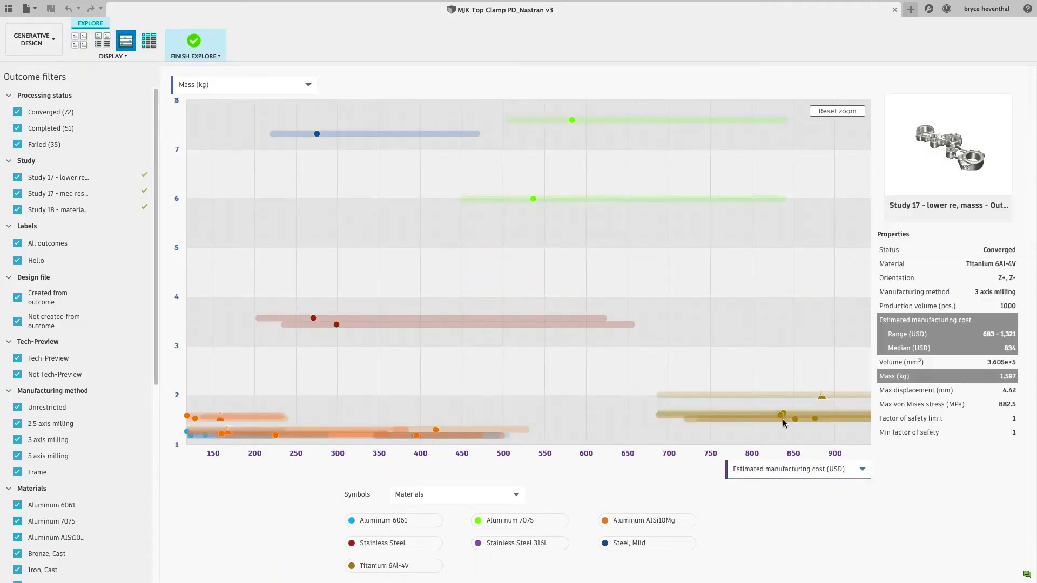
pyautogui.click(276, 436)
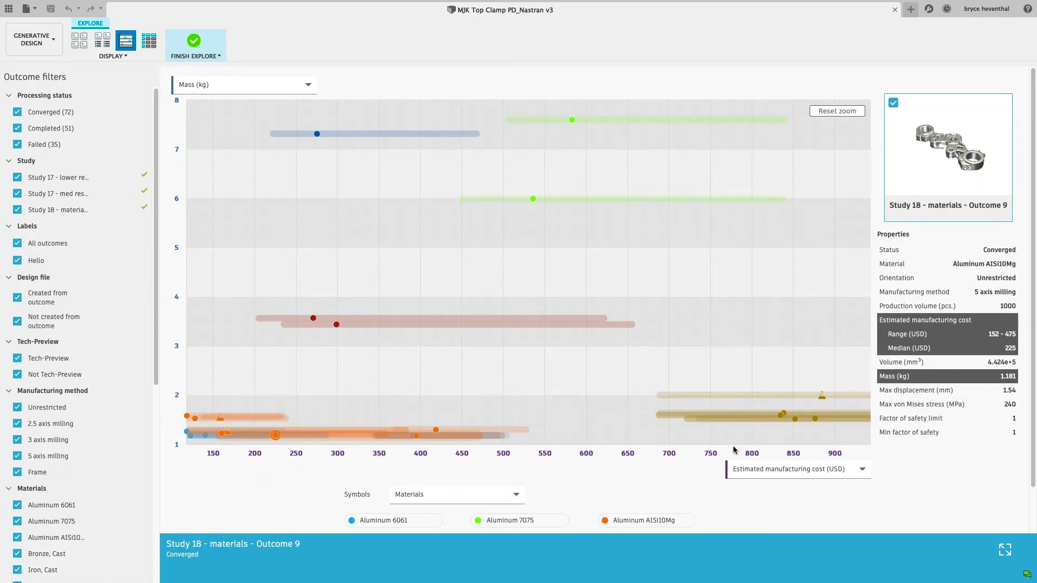
pyautogui.moveTo(1003, 348)
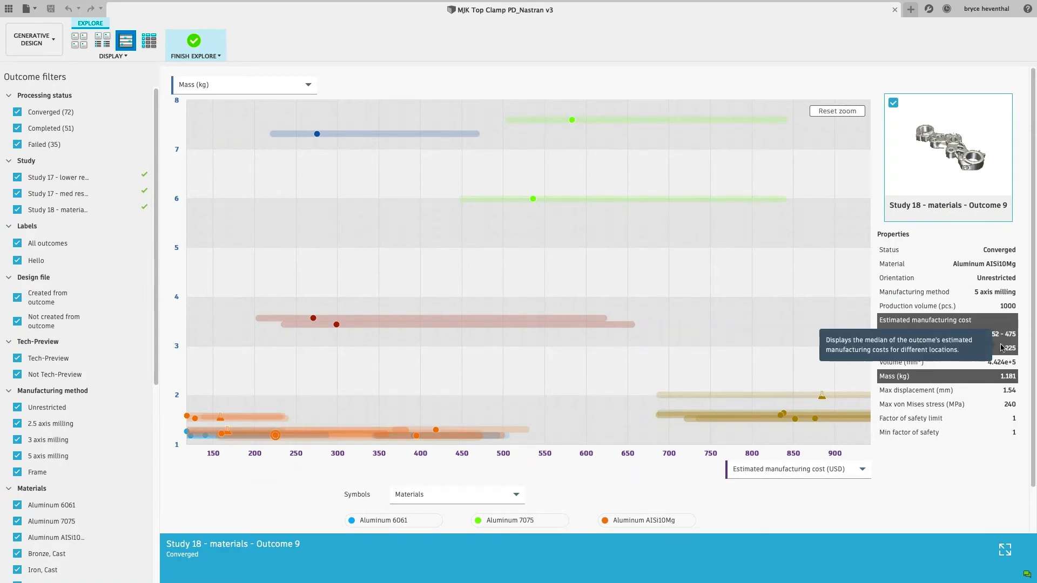